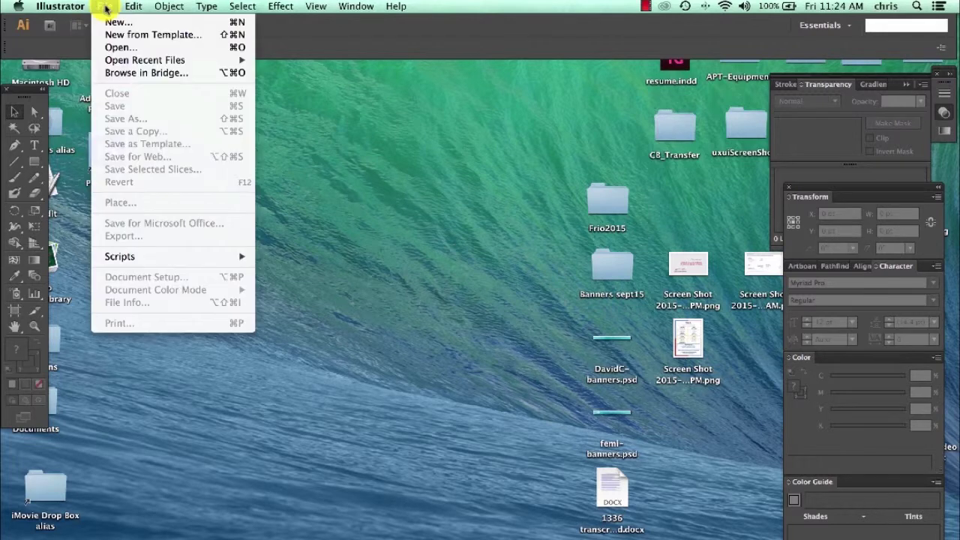
Create a new document named "mood board" at Tabloid size, 17 x 11 in, in landscape orientation.
click(110, 25)
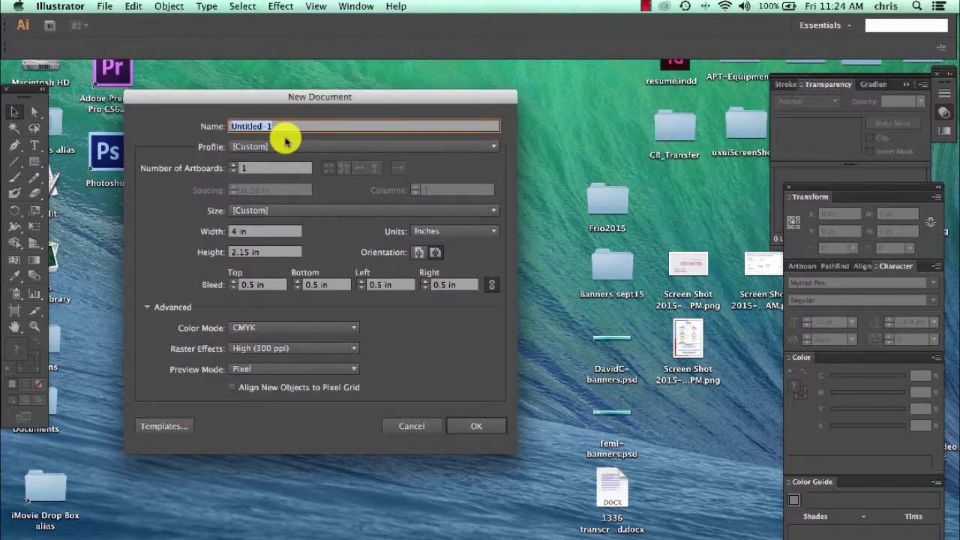
text(mood board)
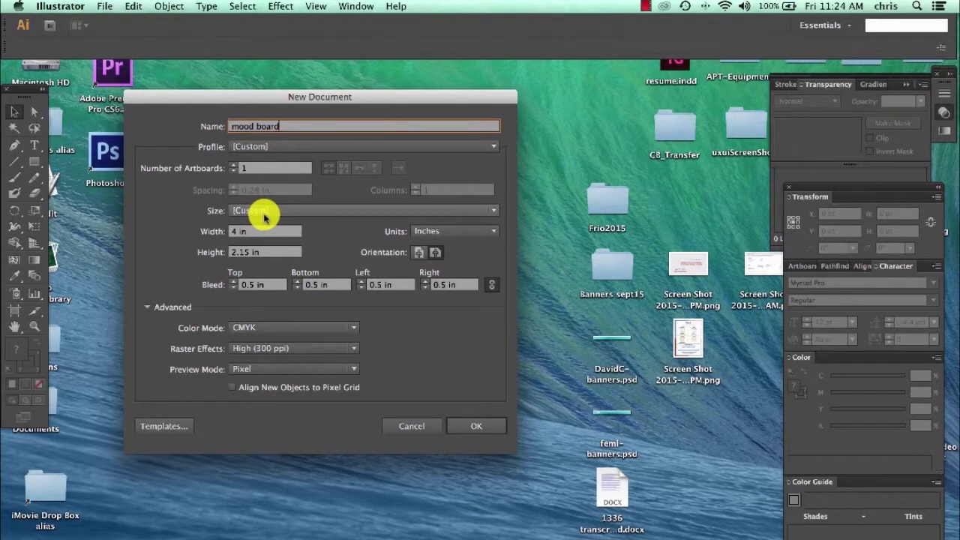
click(493, 210)
click(328, 280)
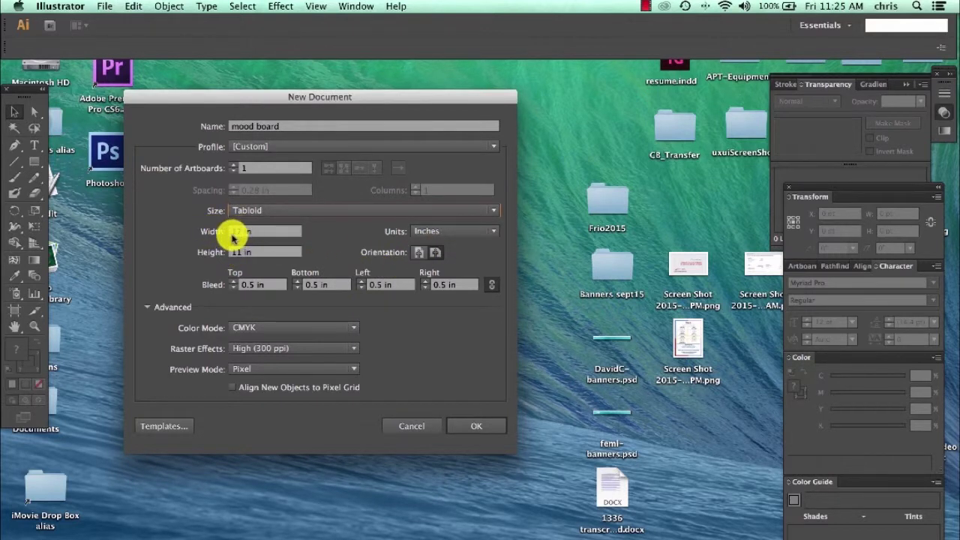
double_click(246, 253)
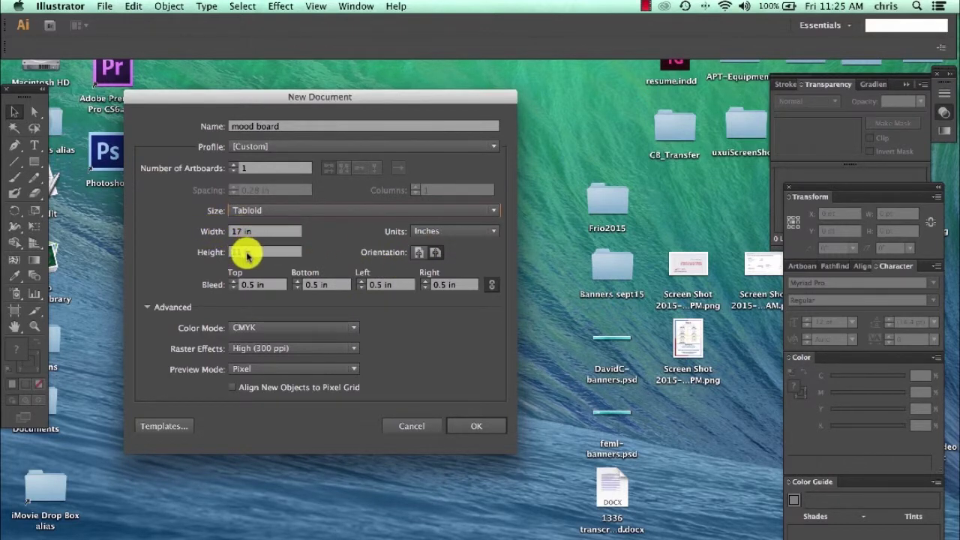
click(436, 254)
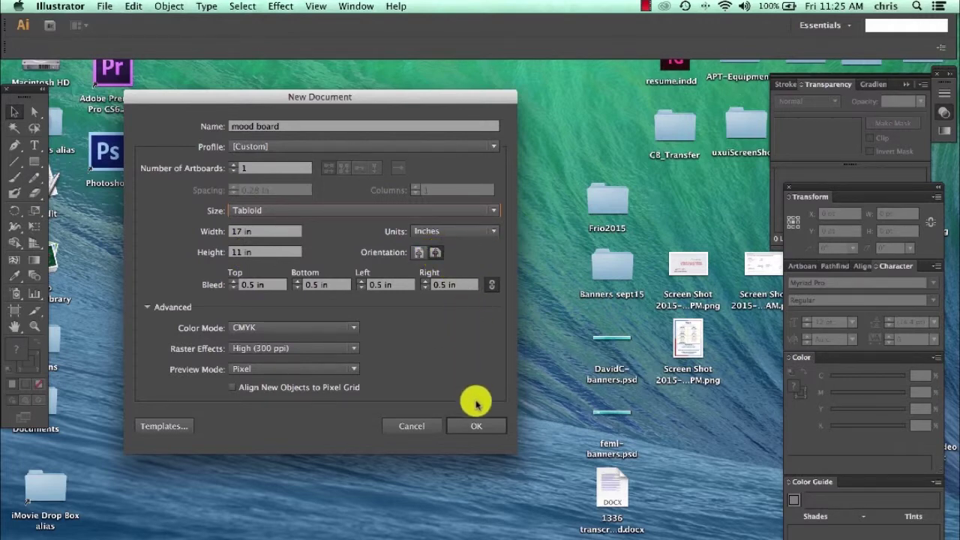
click(475, 426)
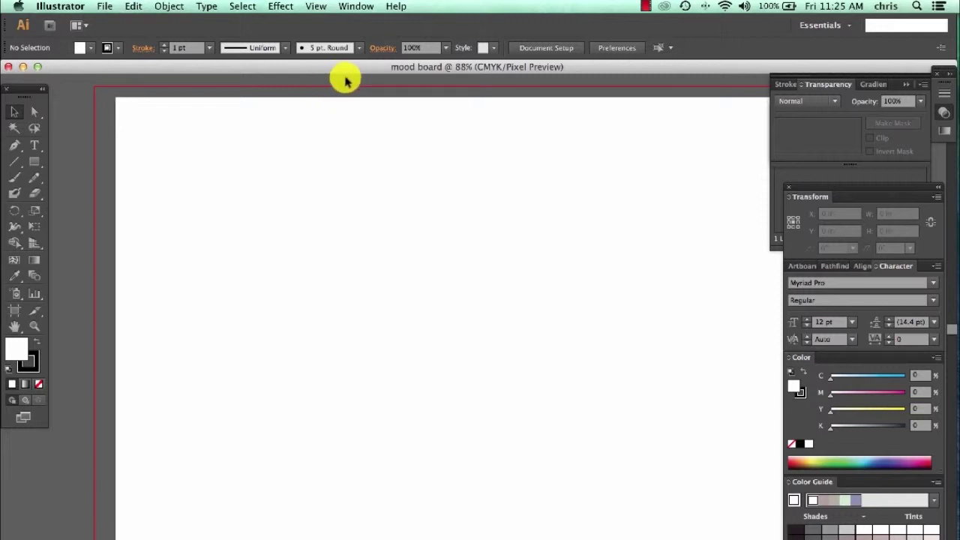
Show the rulers and move the tools palette clear of the document's vertical ruler.
drag(70, 69, 85, 68)
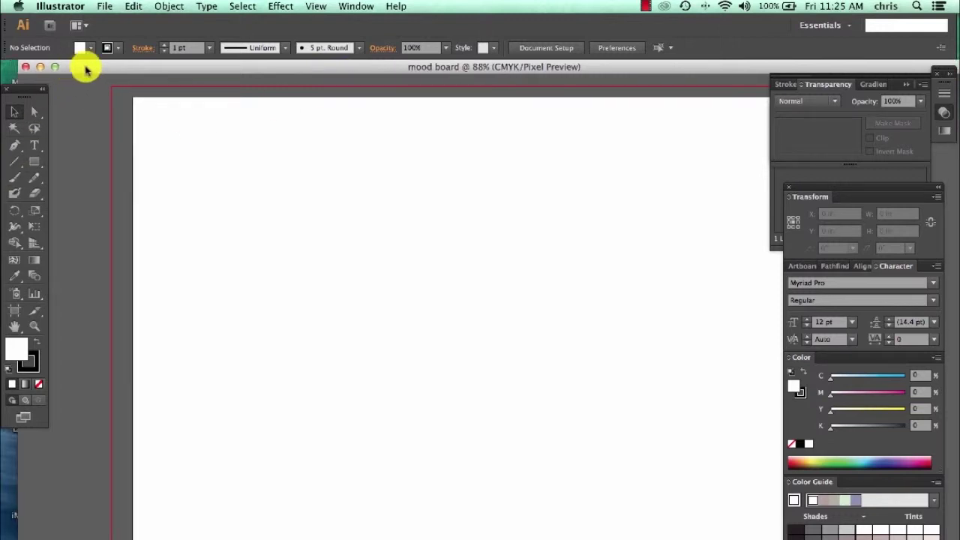
drag(19, 91, 21, 121)
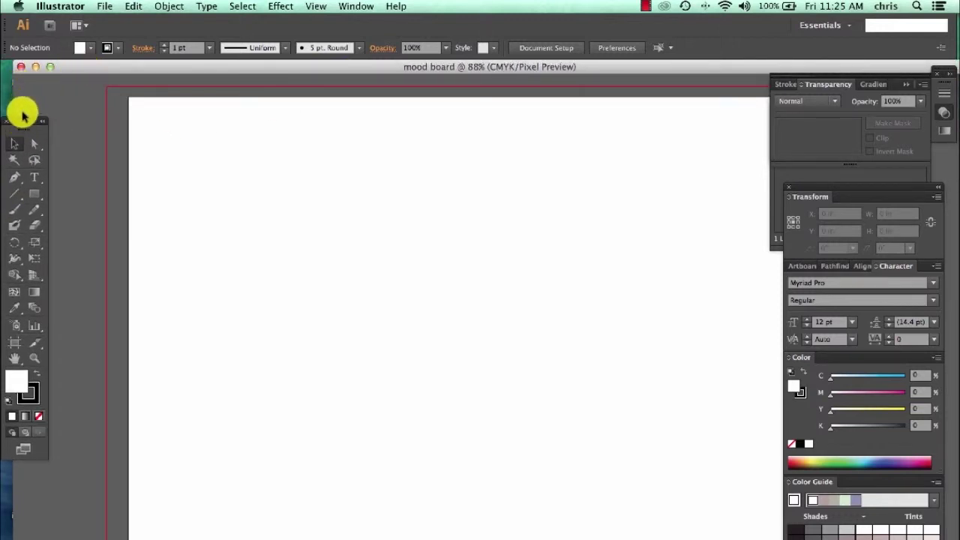
drag(130, 69, 120, 72)
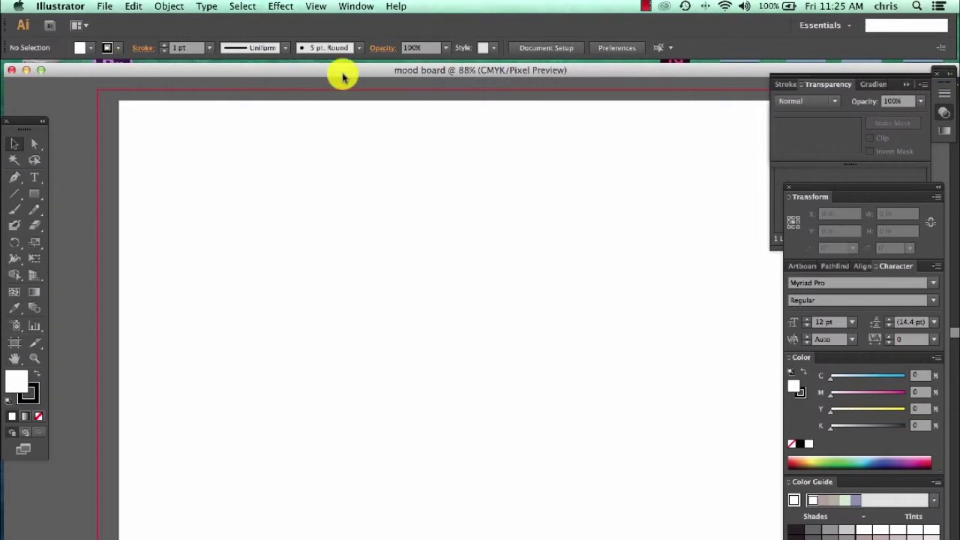
click(315, 7)
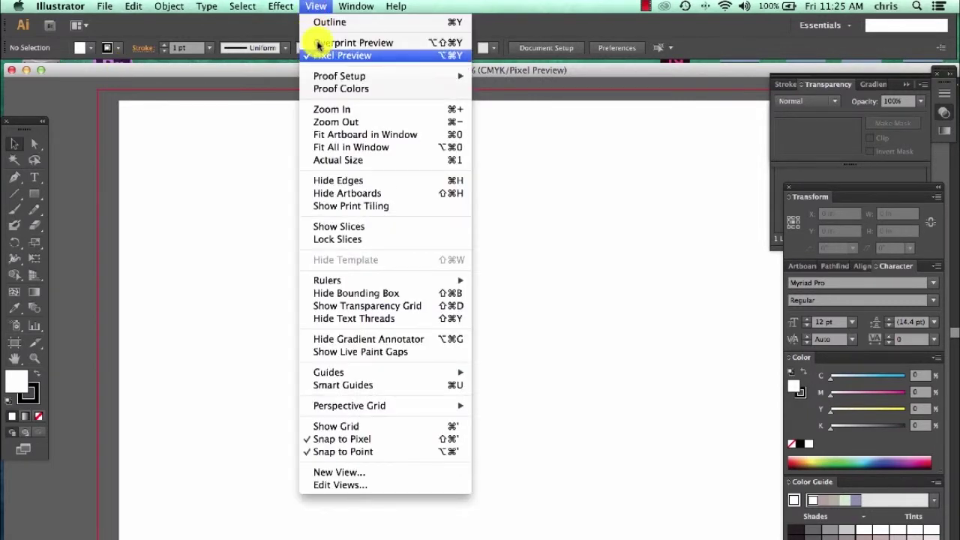
mouse_move(329, 285)
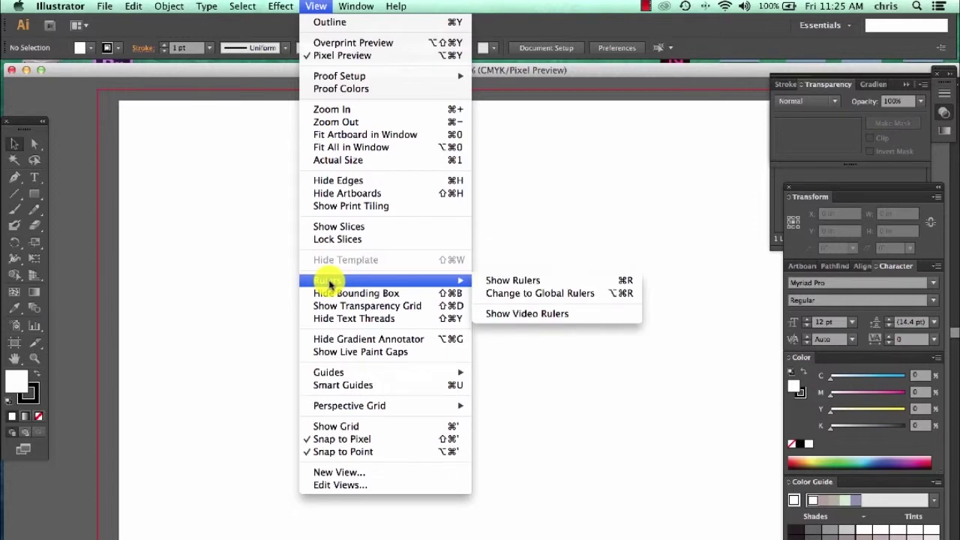
click(516, 284)
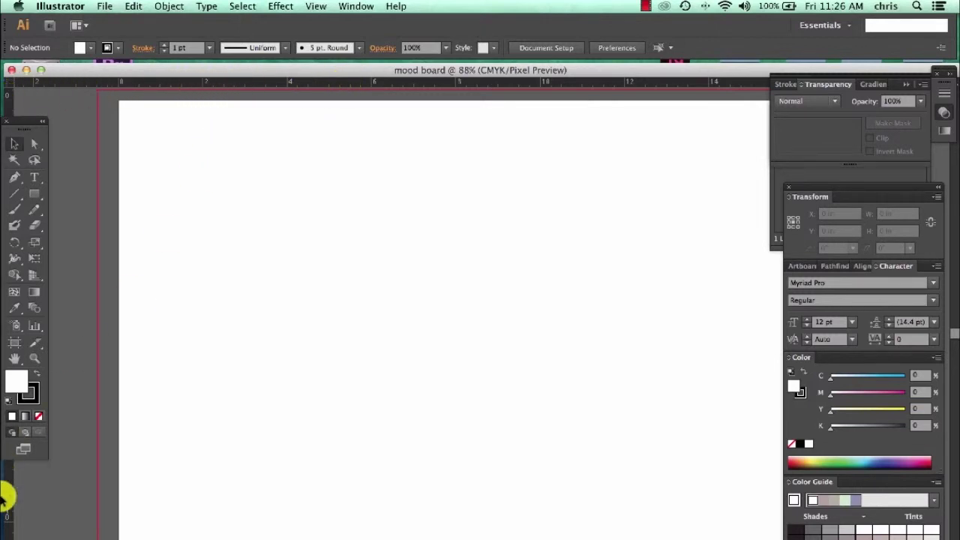
drag(18, 121, 36, 121)
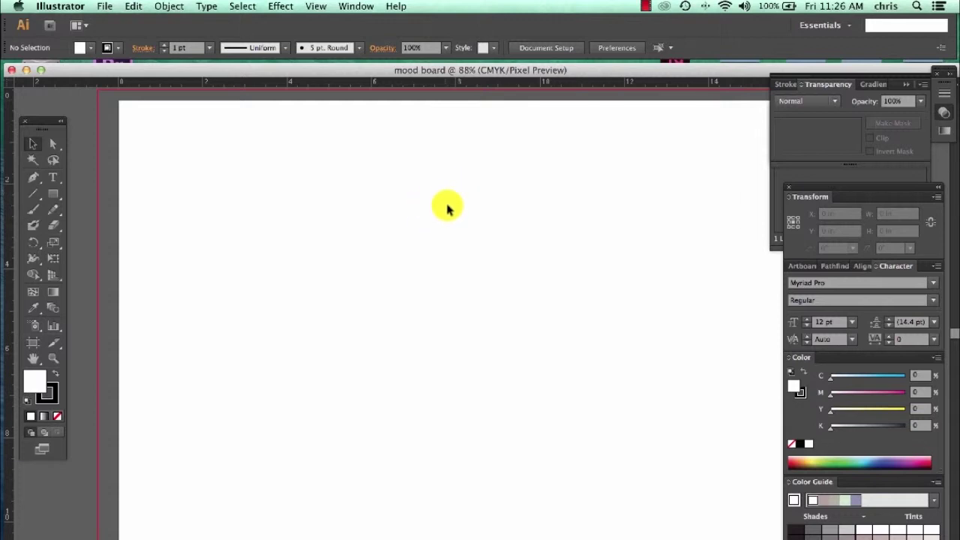
Place a vertical guide about 5.6 in from the artboard's left edge.
drag(354, 69, 358, 72)
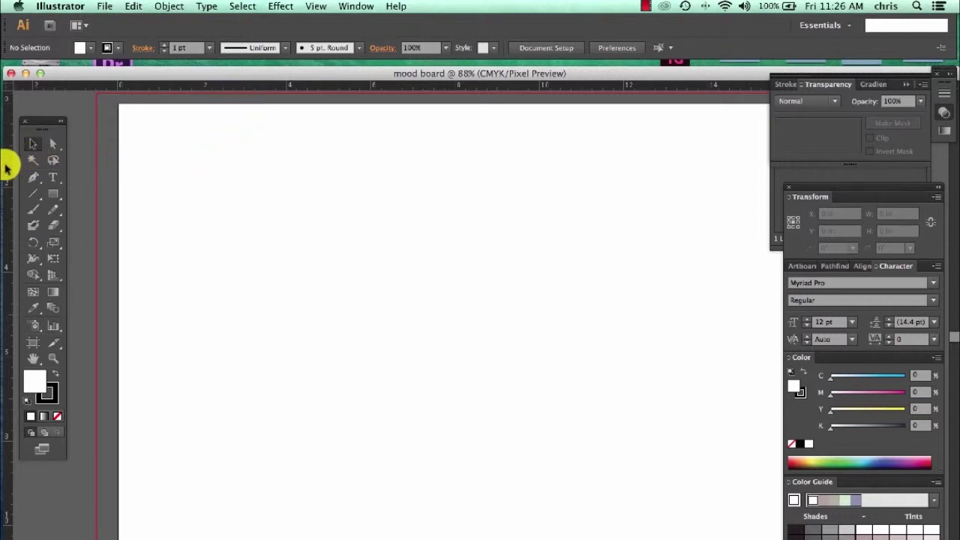
drag(7, 173, 354, 193)
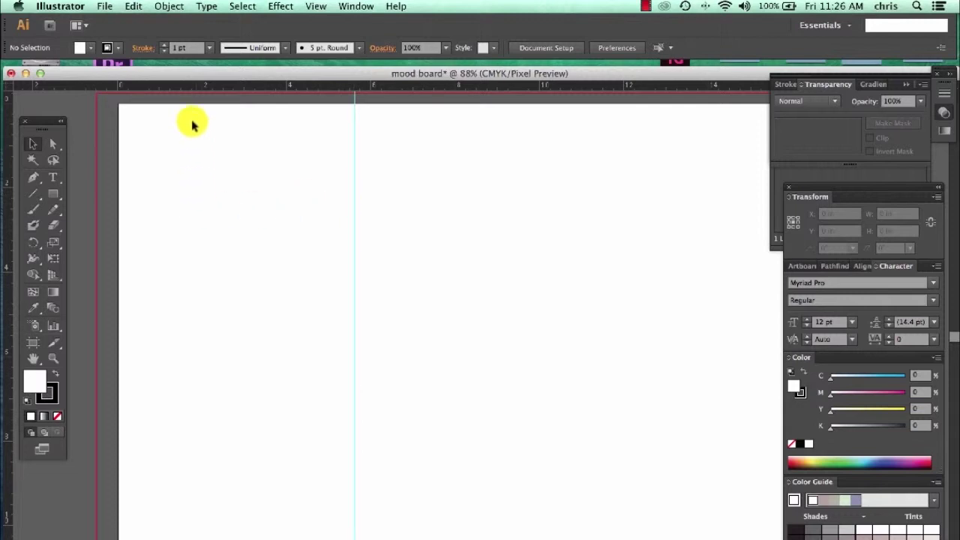
mouse_move(221, 75)
mouse_down()
mouse_move(206, 82)
mouse_move(242, 65)
mouse_move(228, 70)
mouse_up()
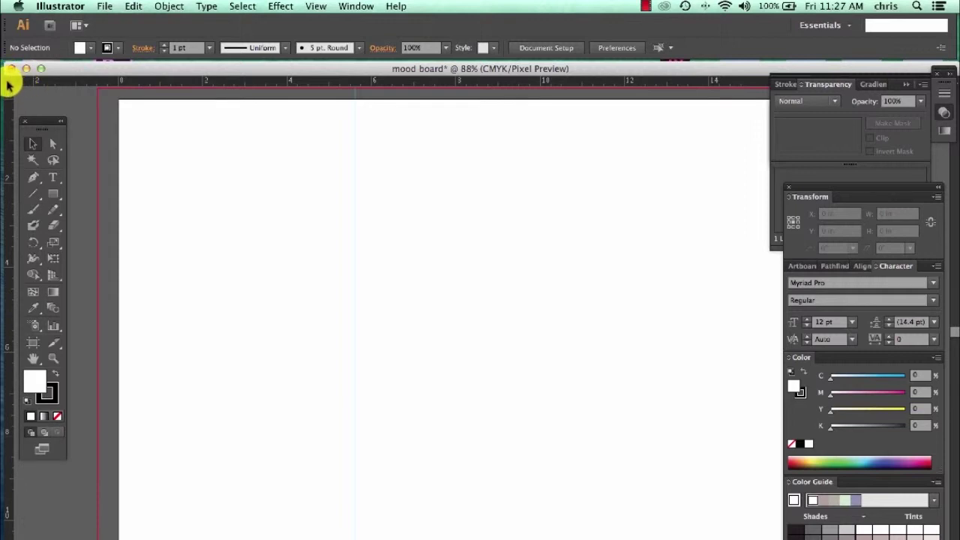
Reset the horizontal ruler origin to the first guide and add a second vertical guide about 5.6 in to its right.
drag(12, 83, 353, 97)
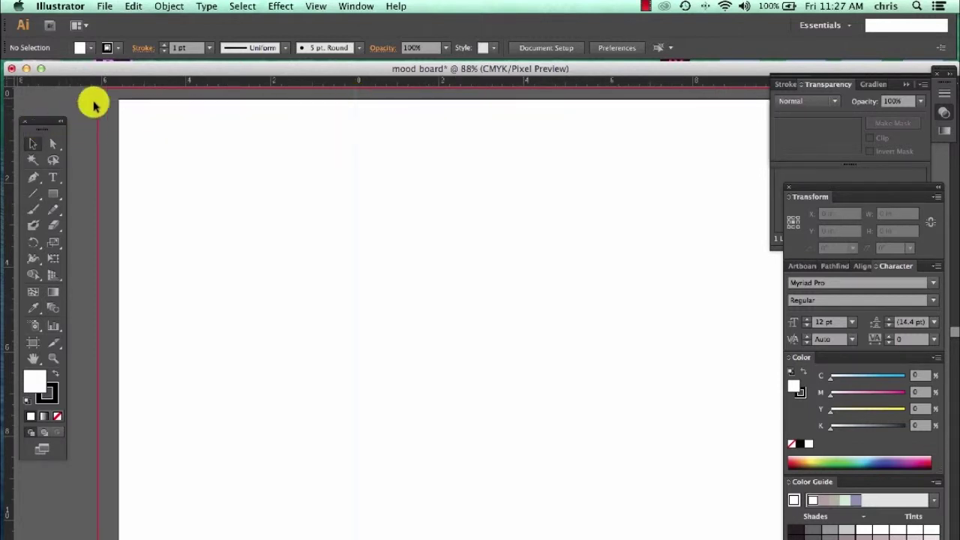
drag(9, 120, 592, 161)
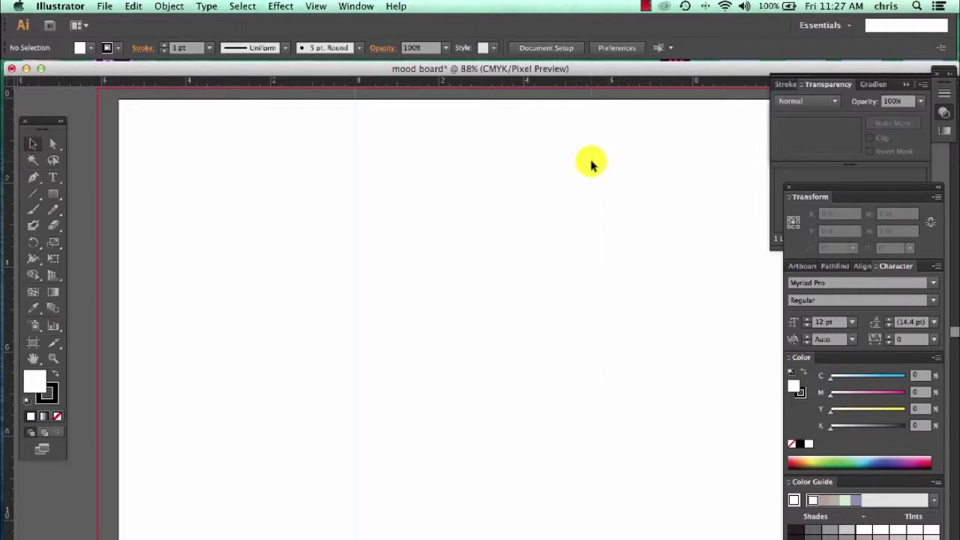
drag(480, 70, 418, 71)
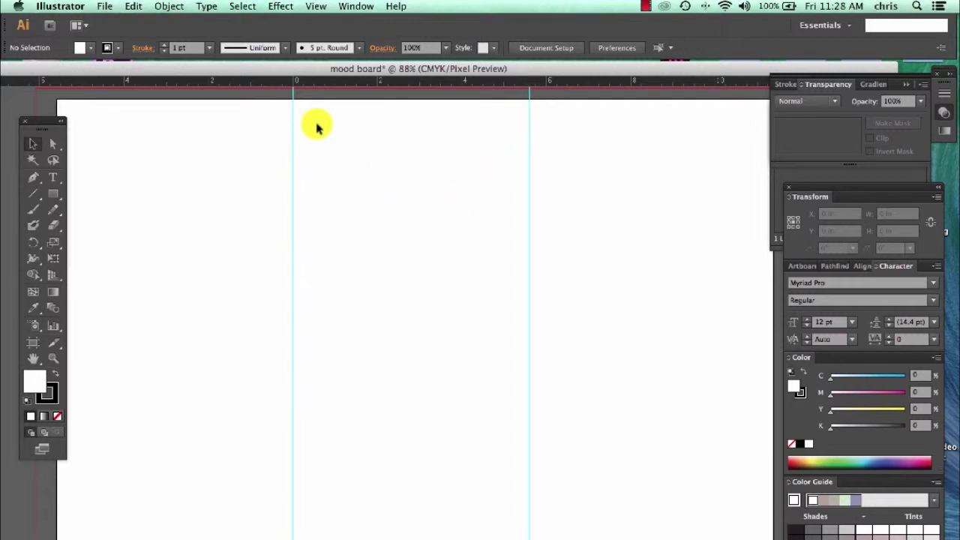
drag(214, 68, 295, 67)
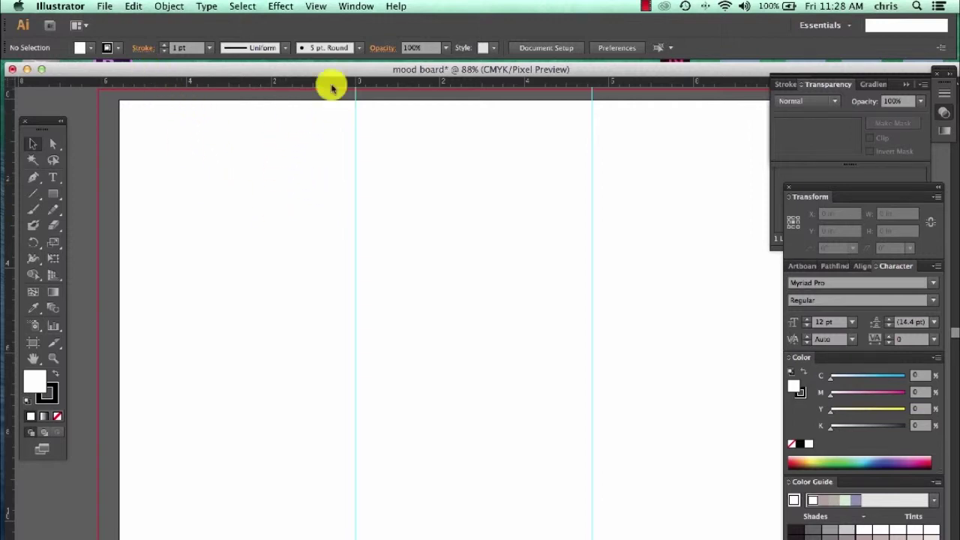
Uncover the desktop to move the Mood Board Pics folder into a clear area, and return to the mood board document.
drag(305, 72, 315, 525)
click(732, 211)
drag(829, 195, 479, 195)
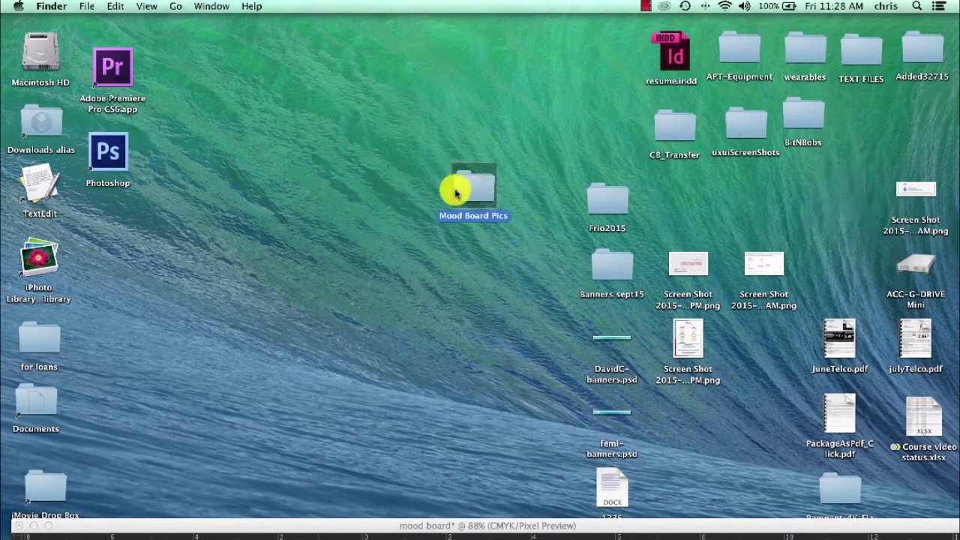
click(629, 524)
drag(628, 524, 620, 71)
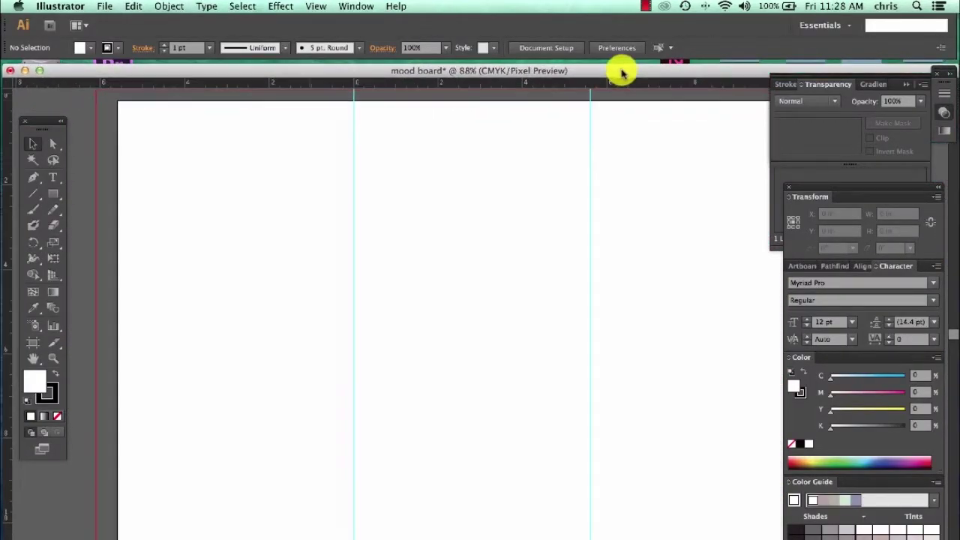
Place stepladder.jpg from the Mood Board Pics folder on the Desktop as a linked image.
click(104, 8)
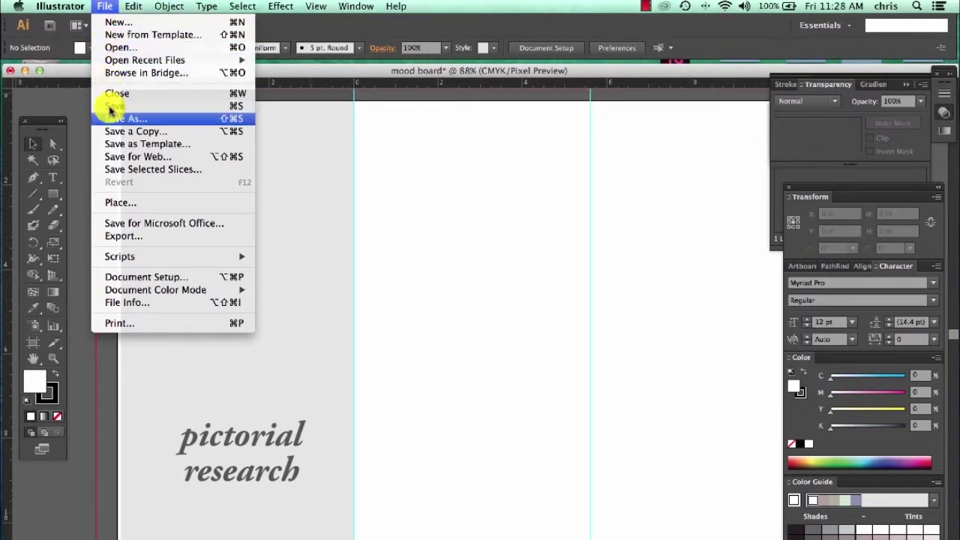
click(116, 204)
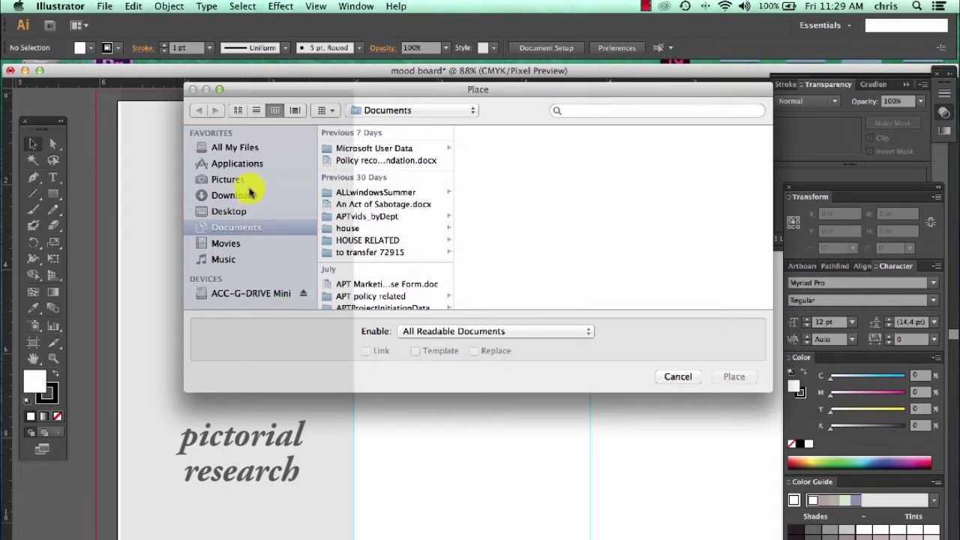
click(235, 211)
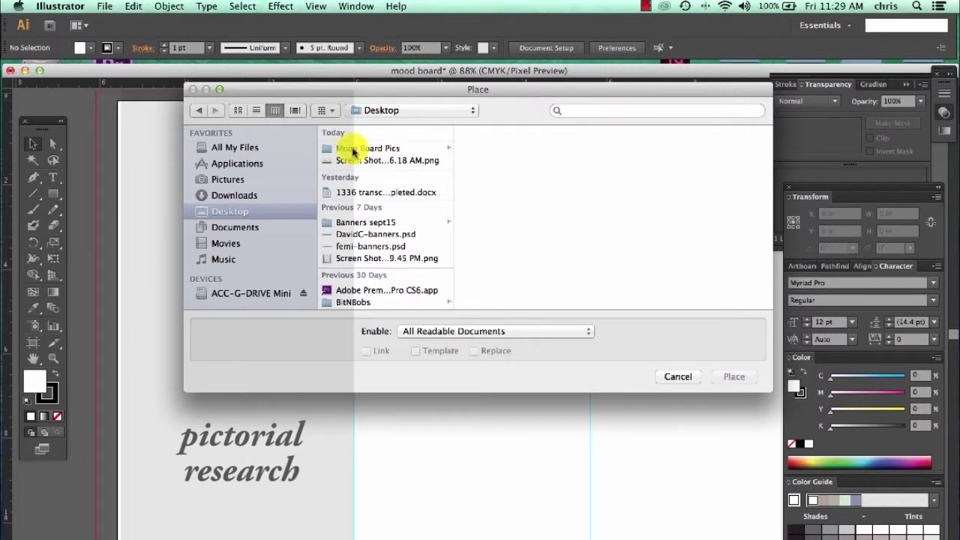
click(354, 150)
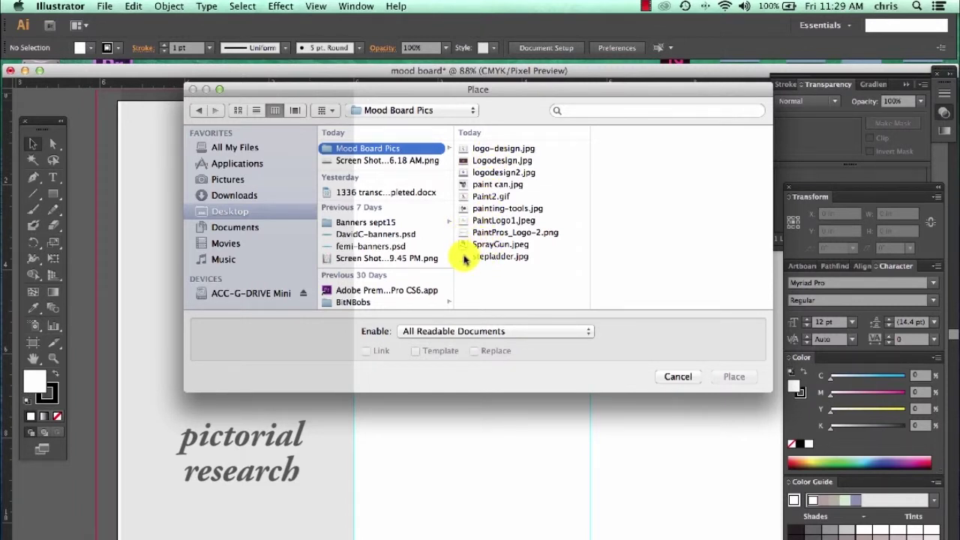
click(465, 257)
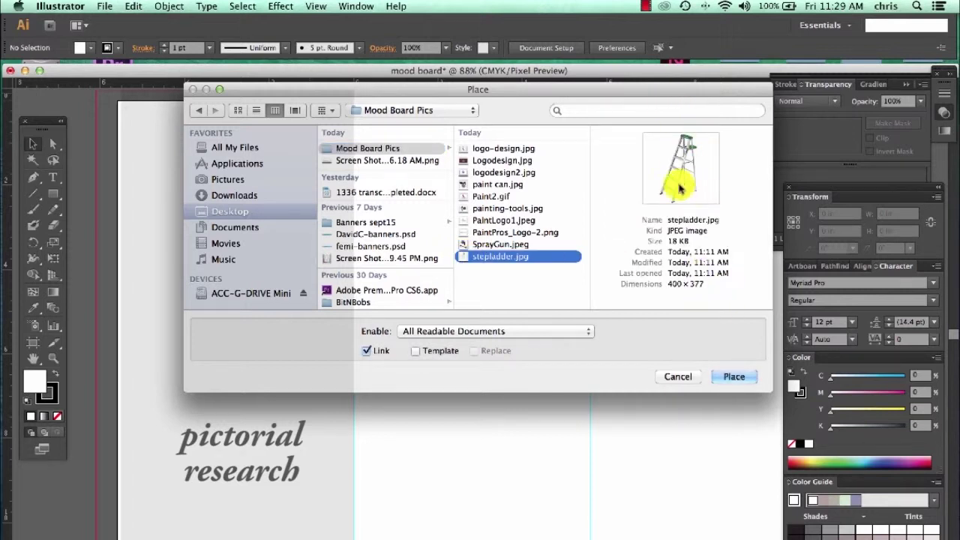
click(727, 378)
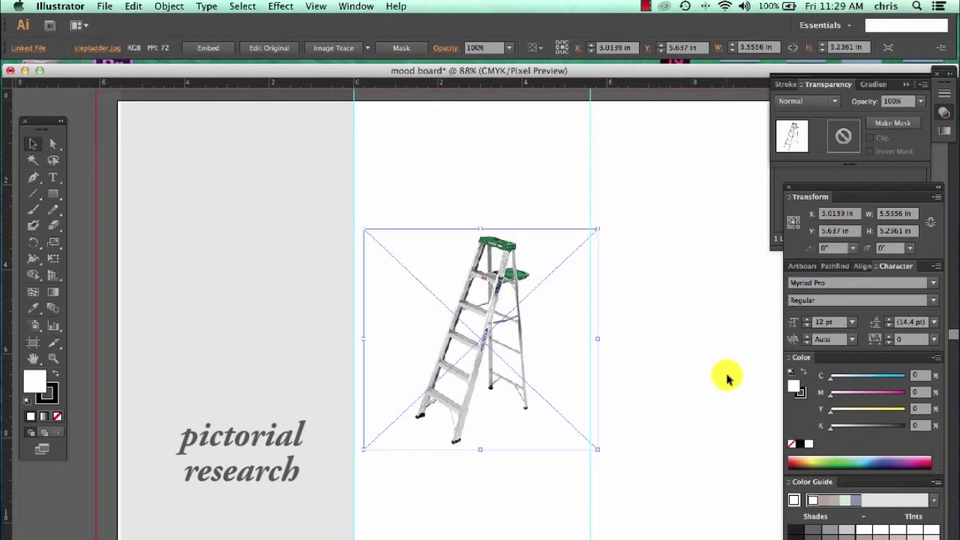
Scale the stepladder image proportionally to about 2.5 x 2.3 in and position it in the upper-left corner of the artboard's first column.
drag(475, 338, 259, 275)
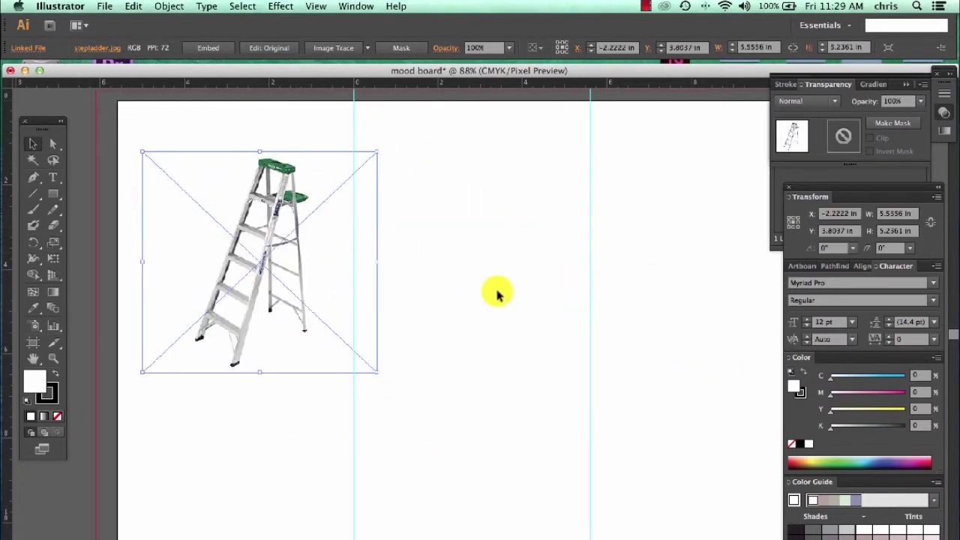
drag(261, 250, 222, 192)
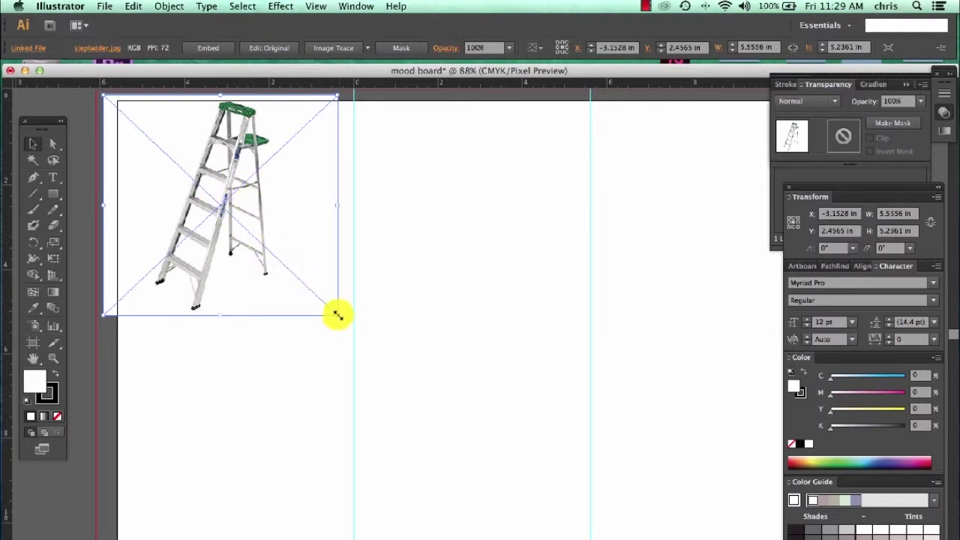
drag(337, 316, 209, 240)
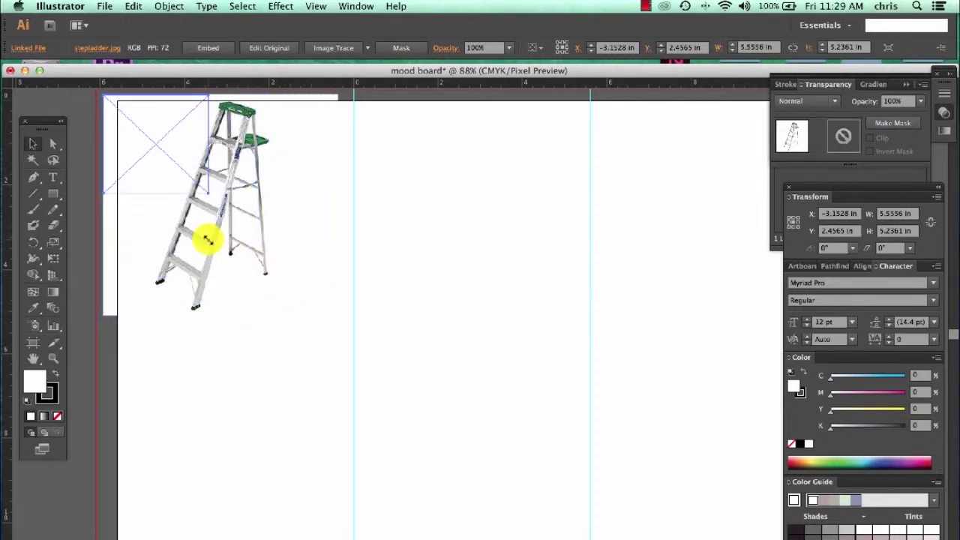
drag(209, 240, 208, 240)
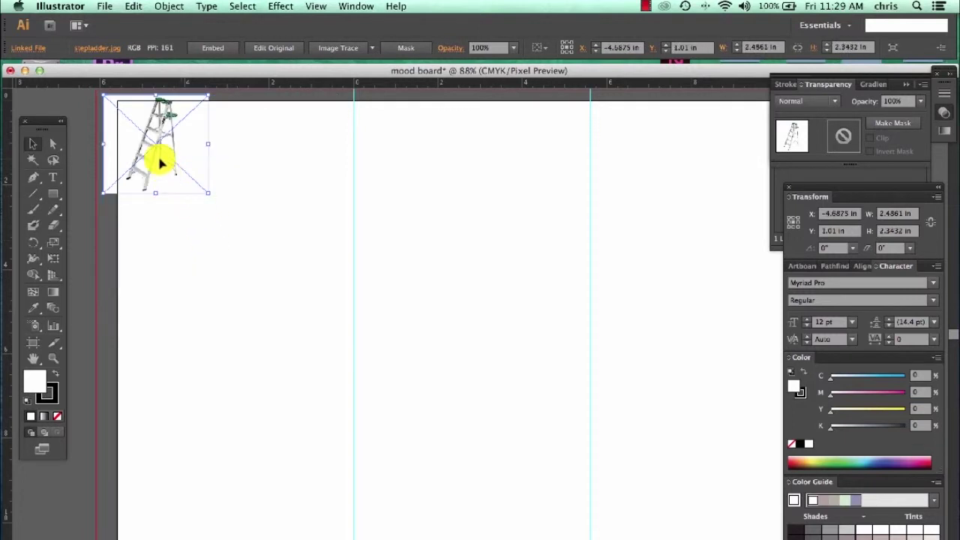
drag(154, 133, 182, 162)
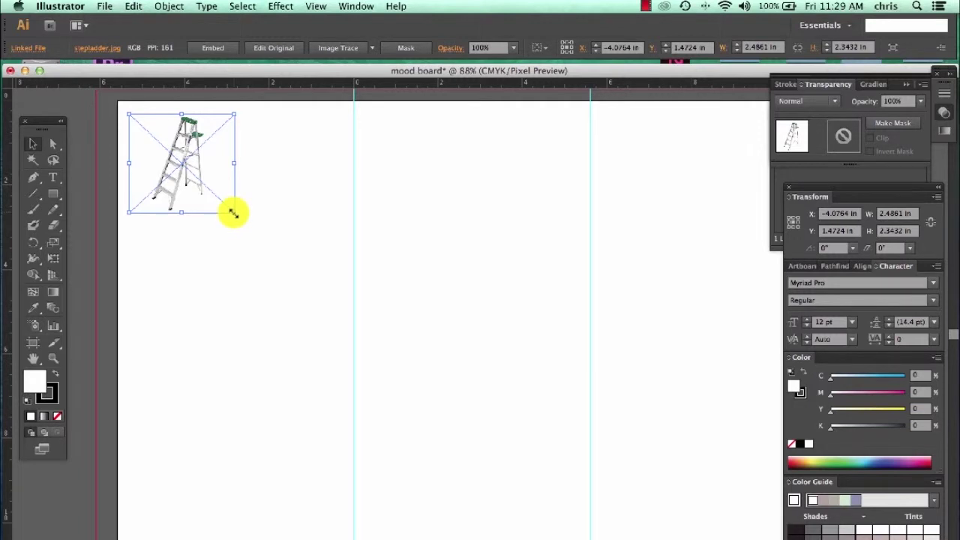
Try resizing the stepladder image without constraining its proportions, to about 1.65 x 3.75 in, and undo the resize.
drag(234, 213, 199, 275)
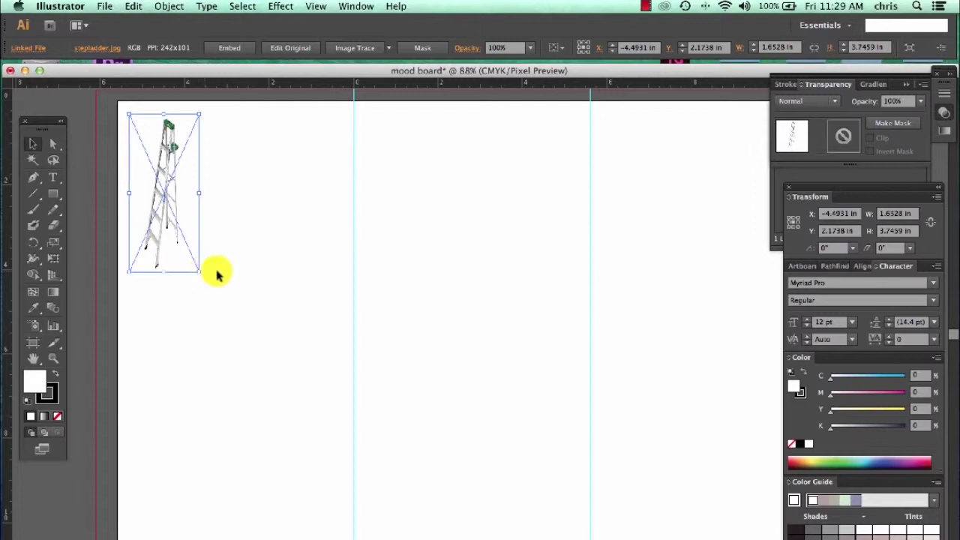
key(super+z)
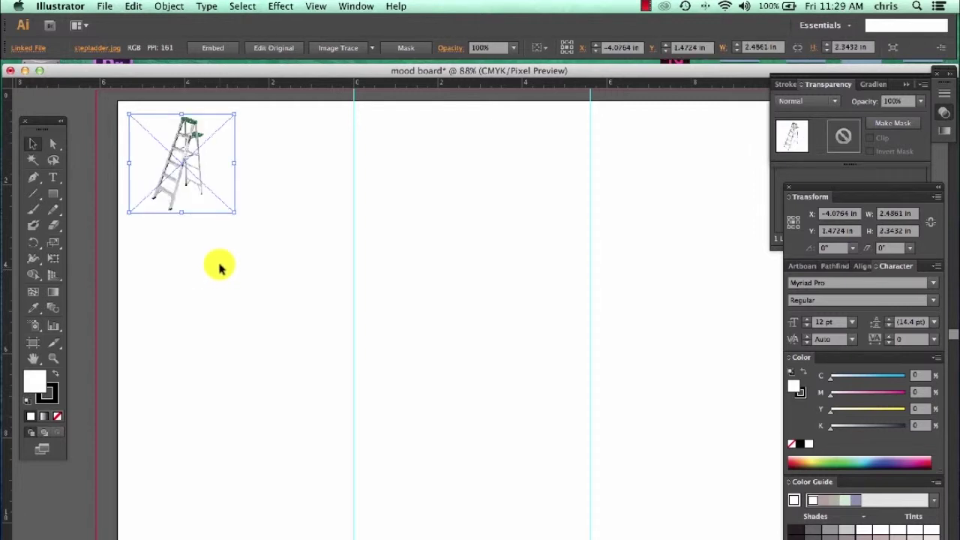
Move the stepladder closer to the artboard's upper-left corner, and place SprayGun.jpeg beside it as a linked image in the first column.
drag(190, 156, 183, 149)
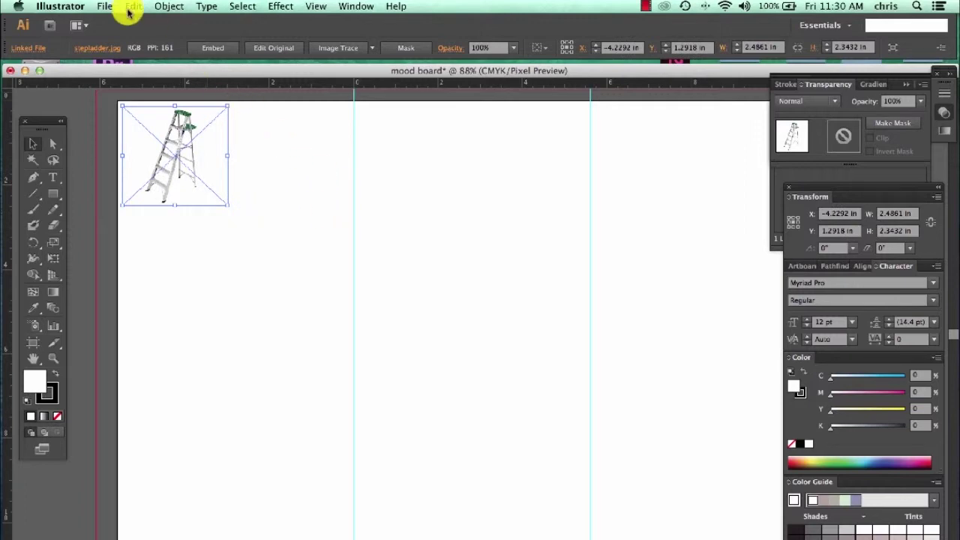
click(103, 7)
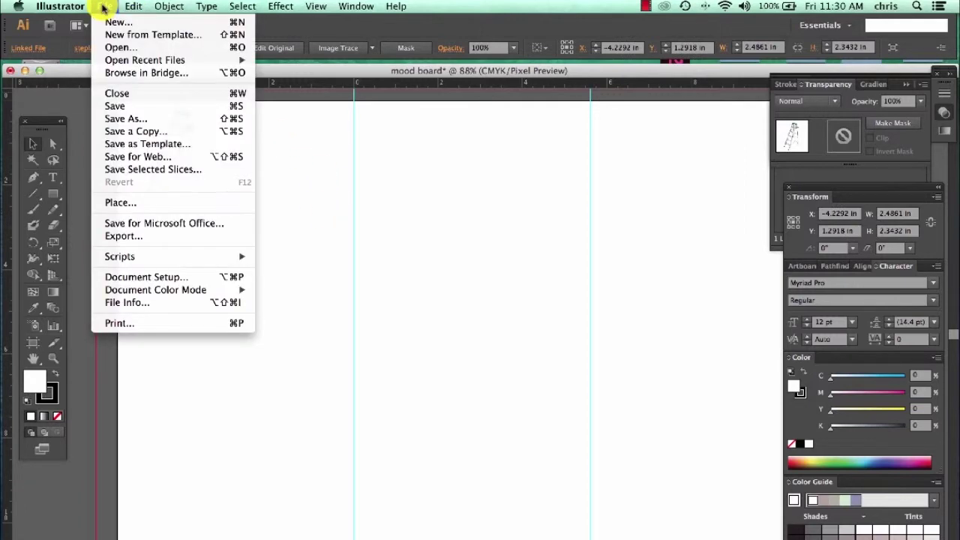
click(138, 204)
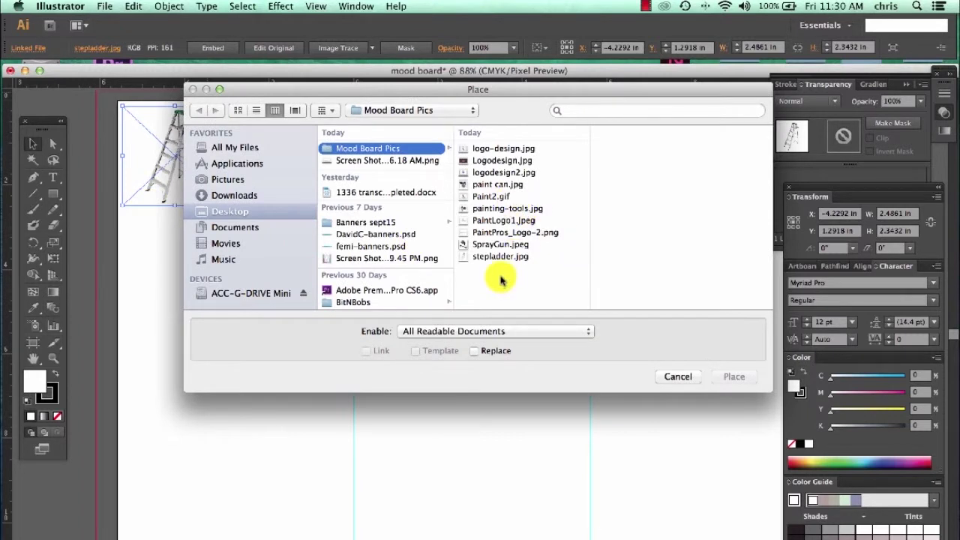
click(465, 246)
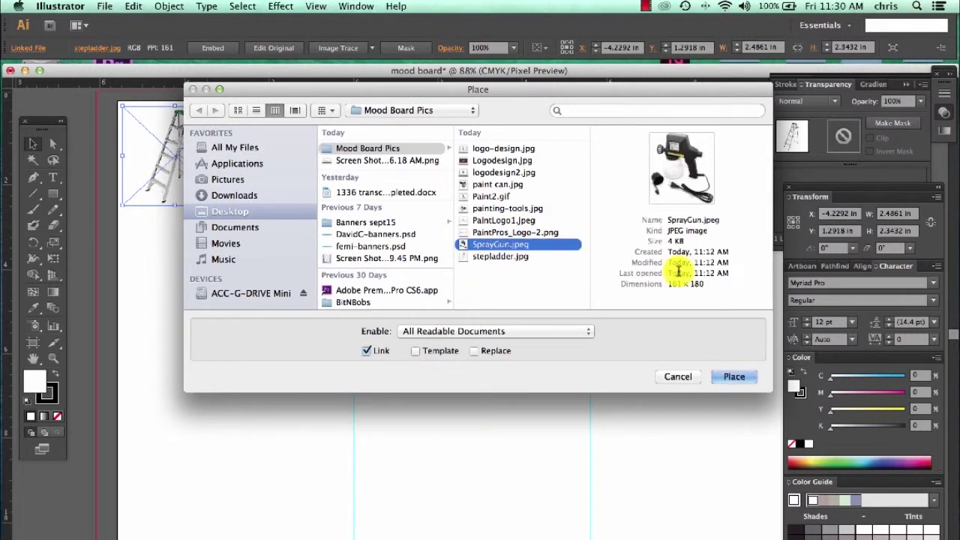
click(732, 377)
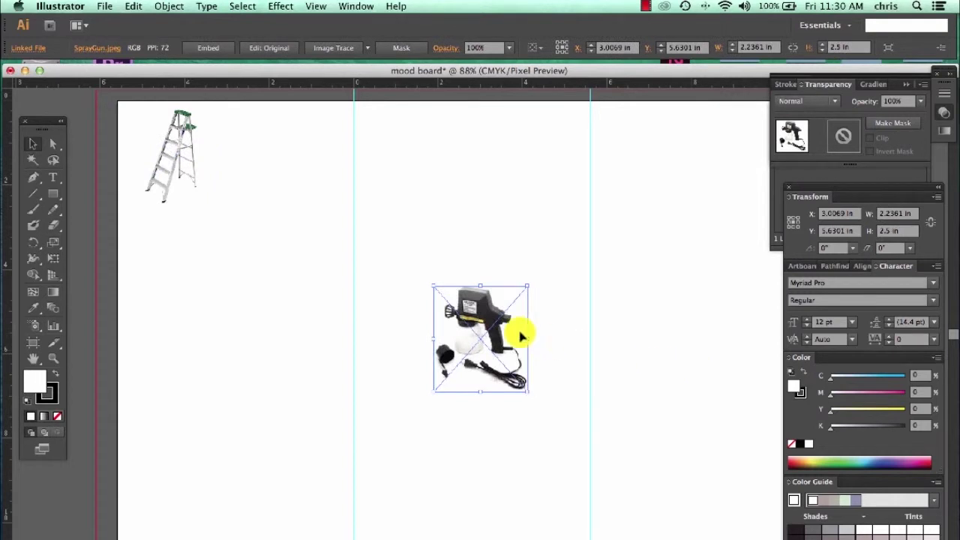
mouse_move(480, 339)
mouse_down()
mouse_move(248, 253)
mouse_move(272, 202)
mouse_move(258, 166)
mouse_up()
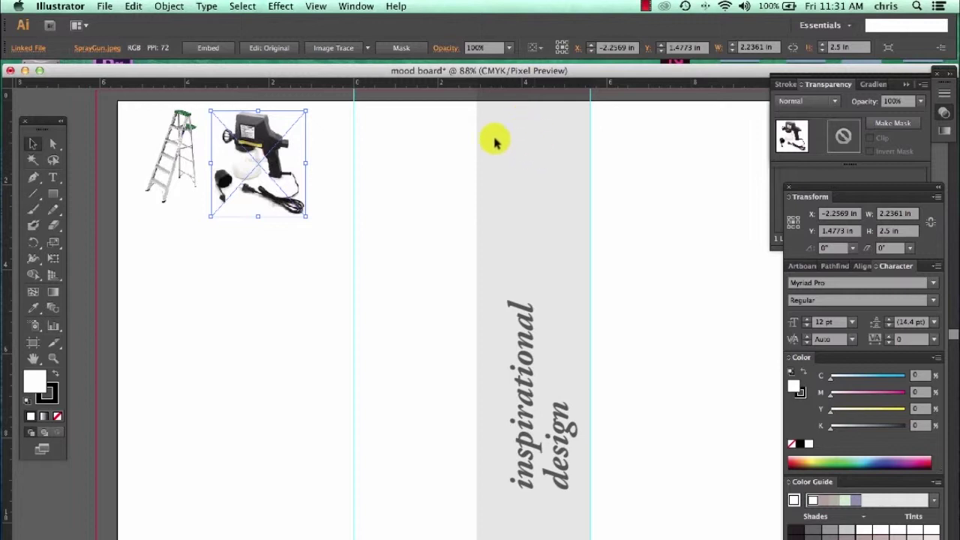
Place PaintLogo1.jpeg from the Mood Board Pics folder as a linked image.
click(106, 6)
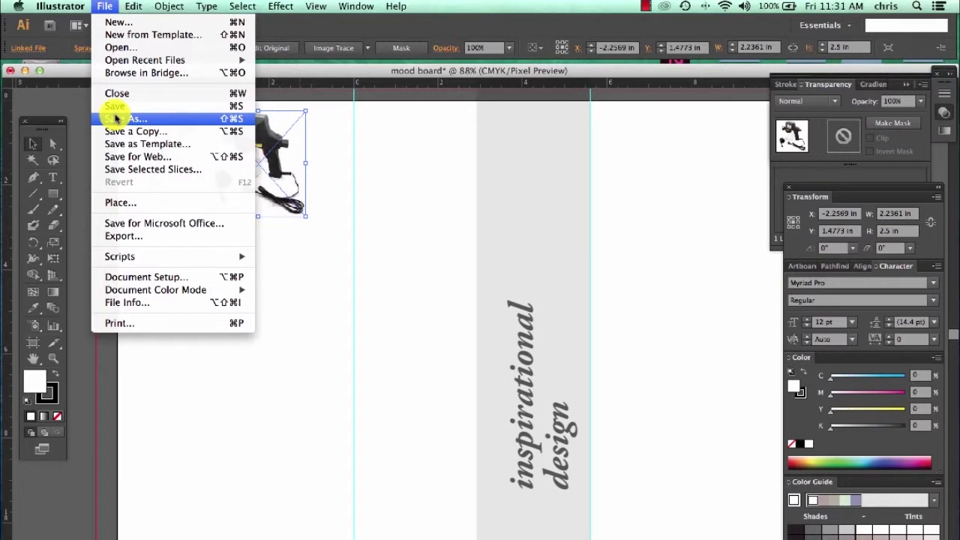
click(112, 204)
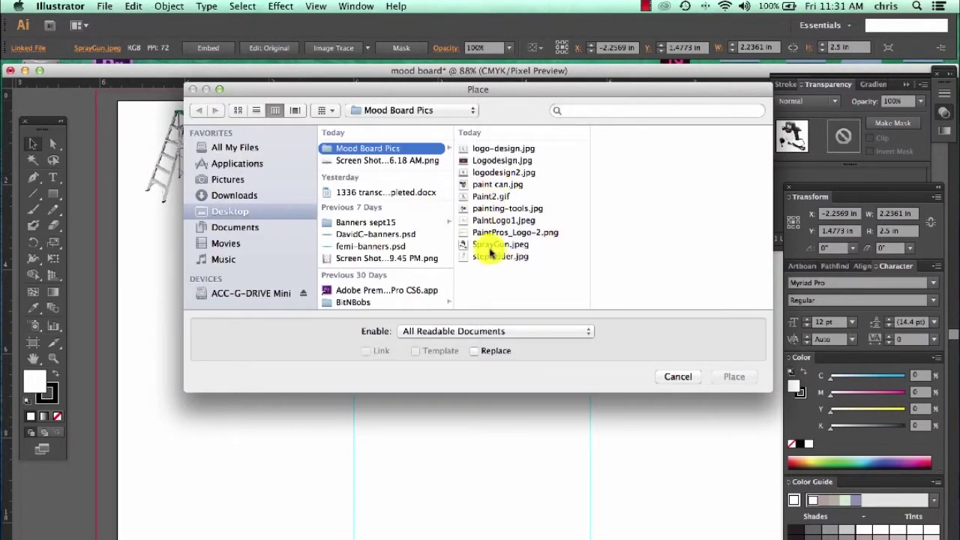
click(460, 221)
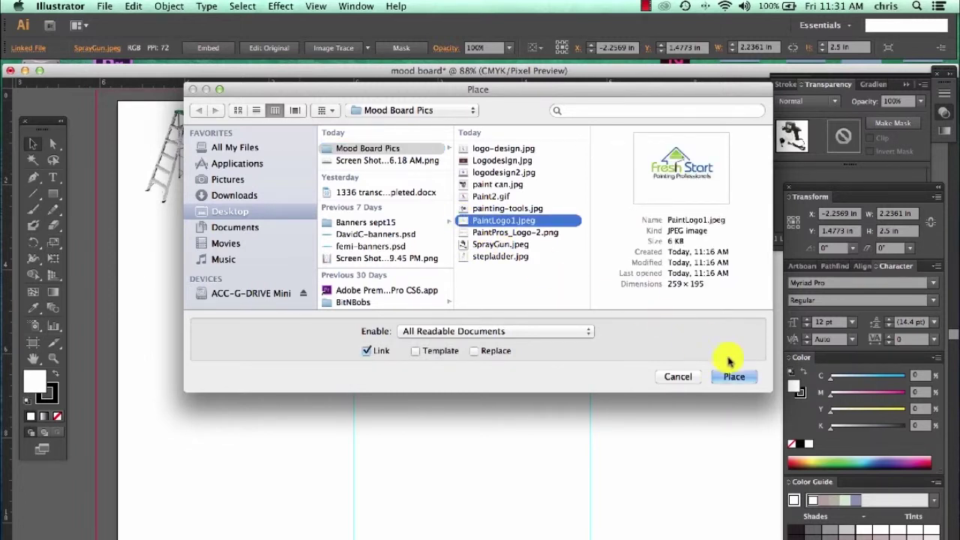
click(736, 378)
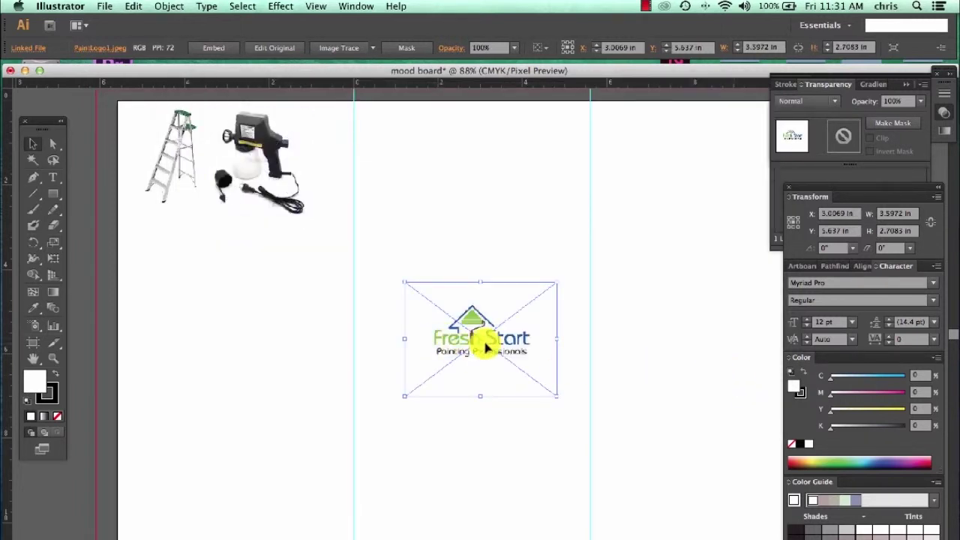
Scale the Fresh Start logo proportionally to about 2.24 x 1.68 in and position it in the upper-left corner of the second column.
drag(477, 346, 415, 159)
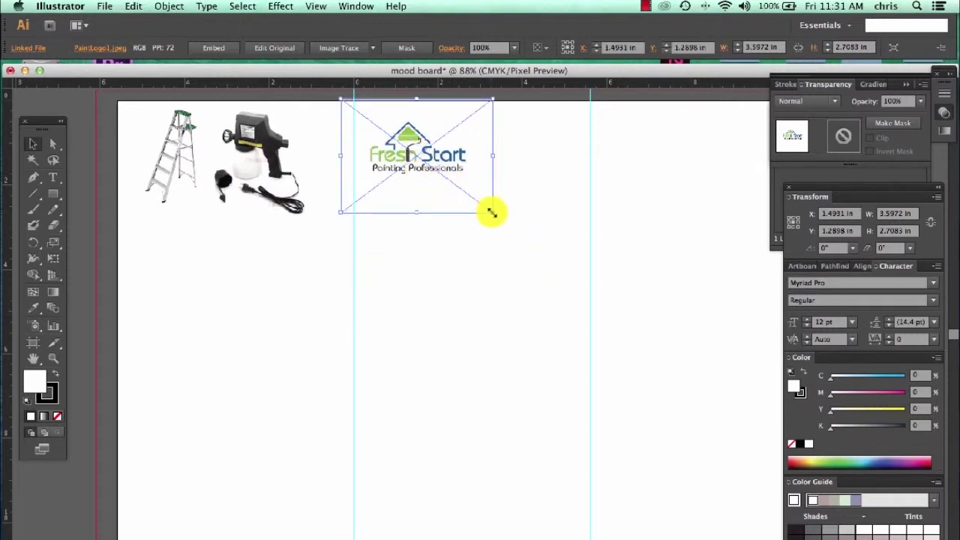
drag(491, 213, 487, 209)
drag(429, 186, 435, 192)
drag(387, 135, 407, 143)
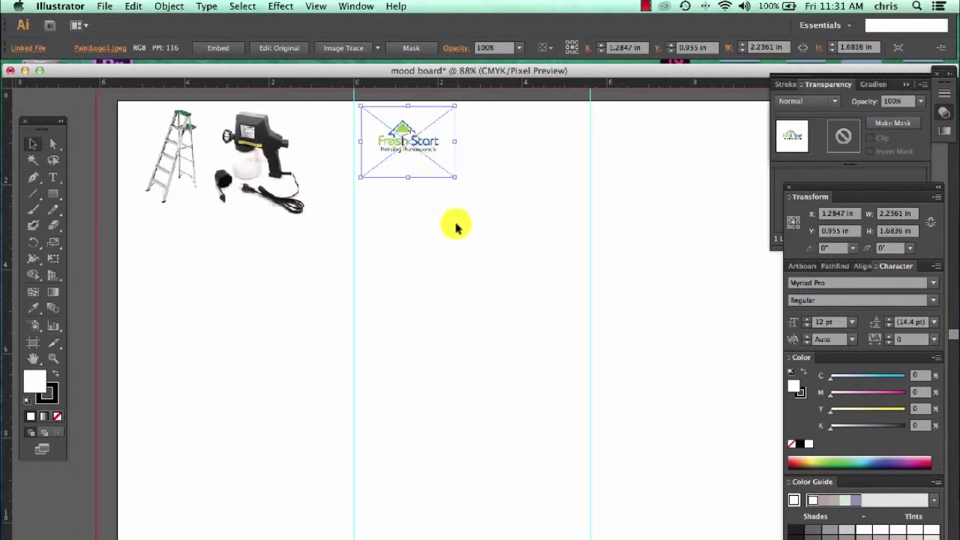
click(456, 225)
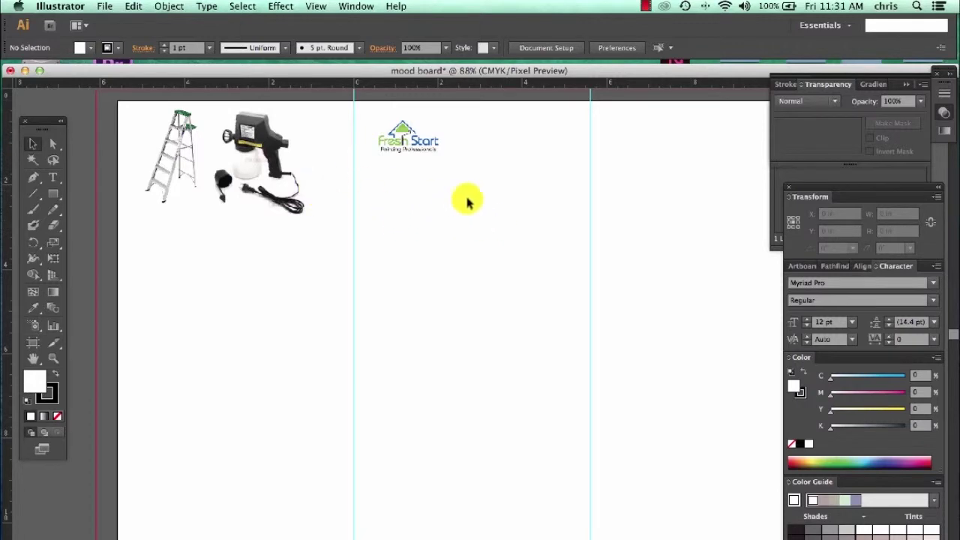
Preview several images in the Mood Board Pics folder and place Paint2.gif as a linked image.
click(104, 7)
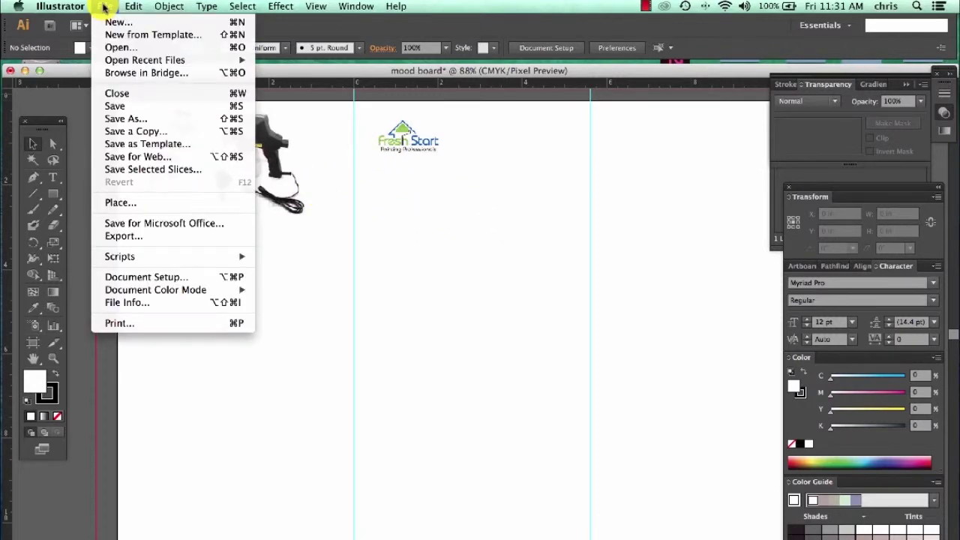
click(120, 204)
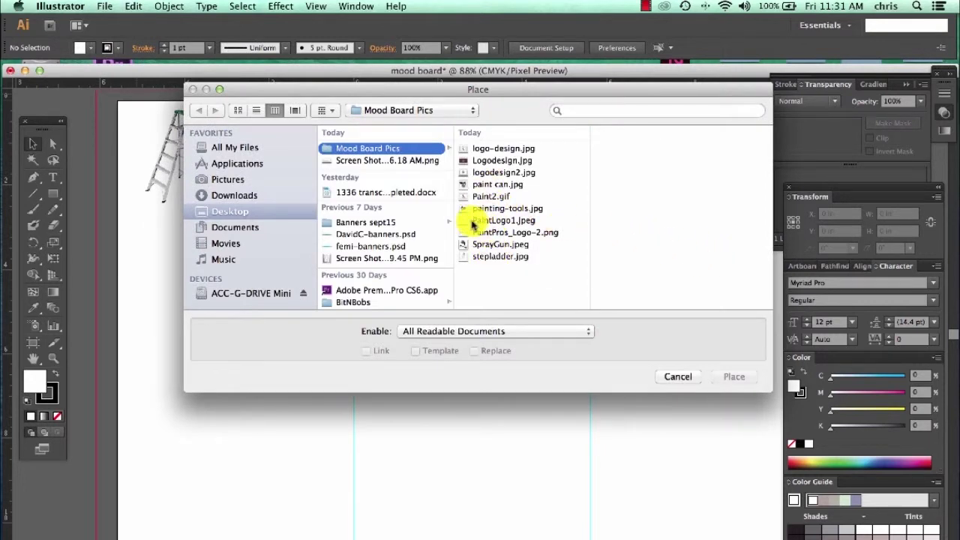
click(464, 224)
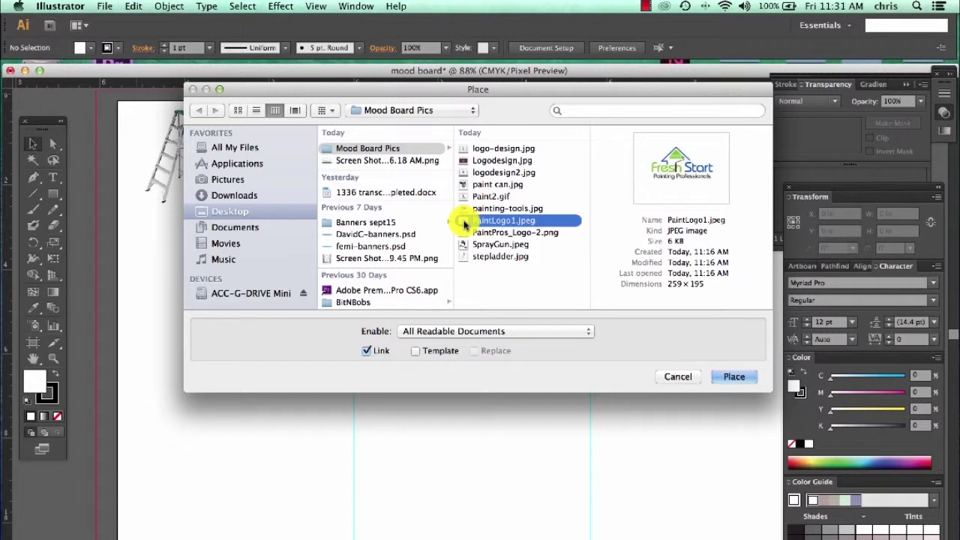
click(464, 209)
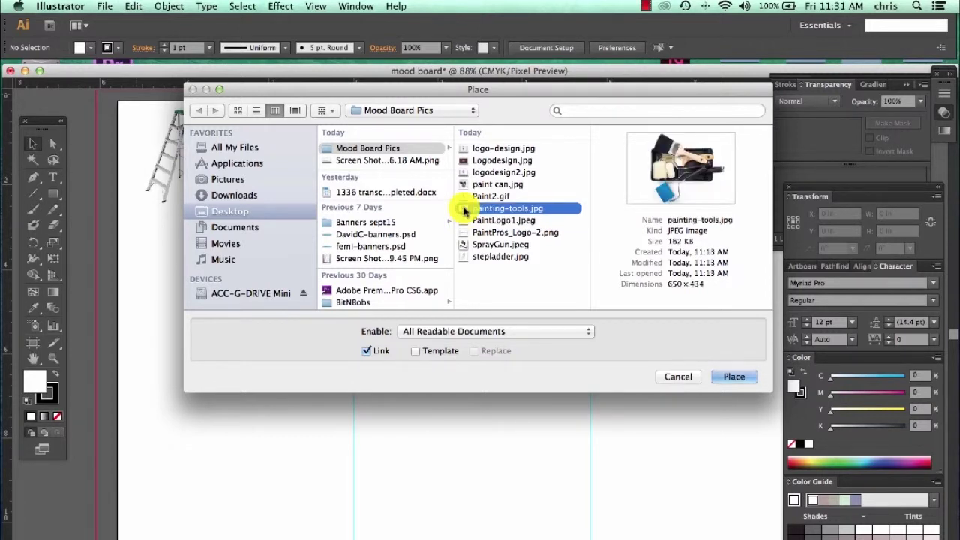
click(463, 233)
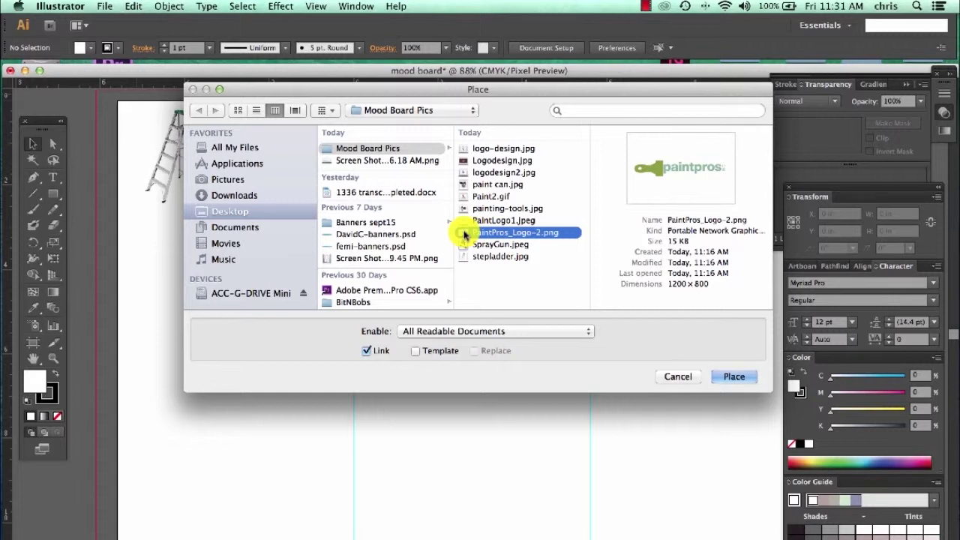
click(464, 197)
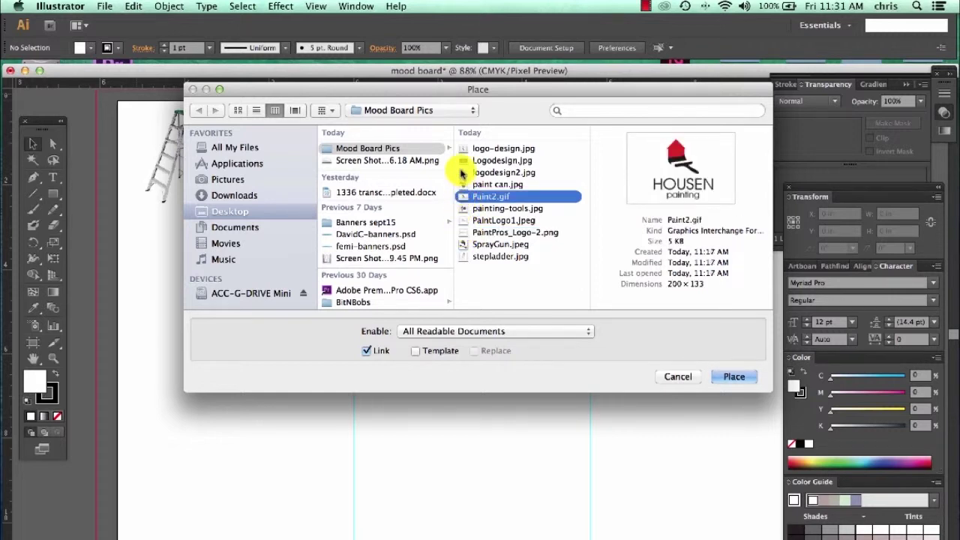
click(734, 379)
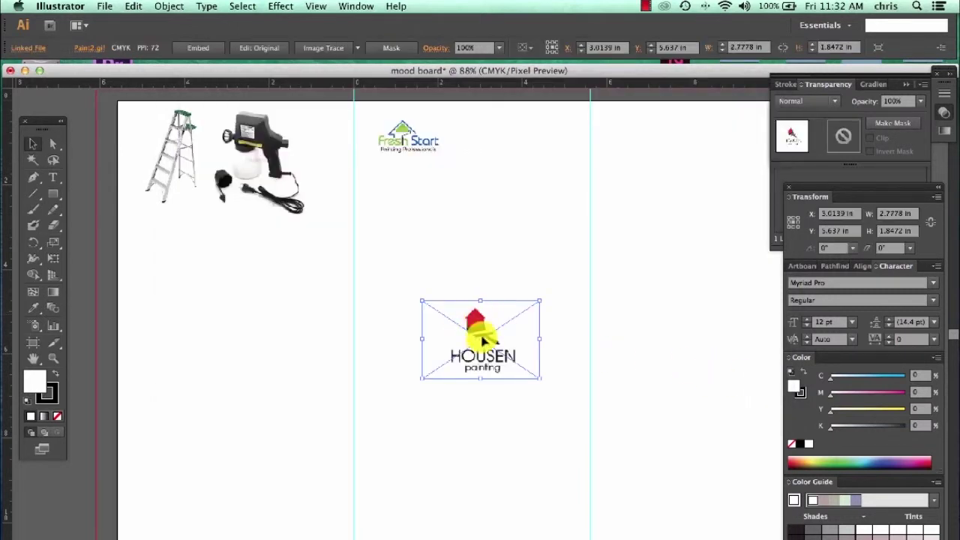
Scale the Housen painting logo proportionally to about 2.26 x 1.51 in and position it directly beneath the Fresh Start logo.
drag(485, 332, 423, 200)
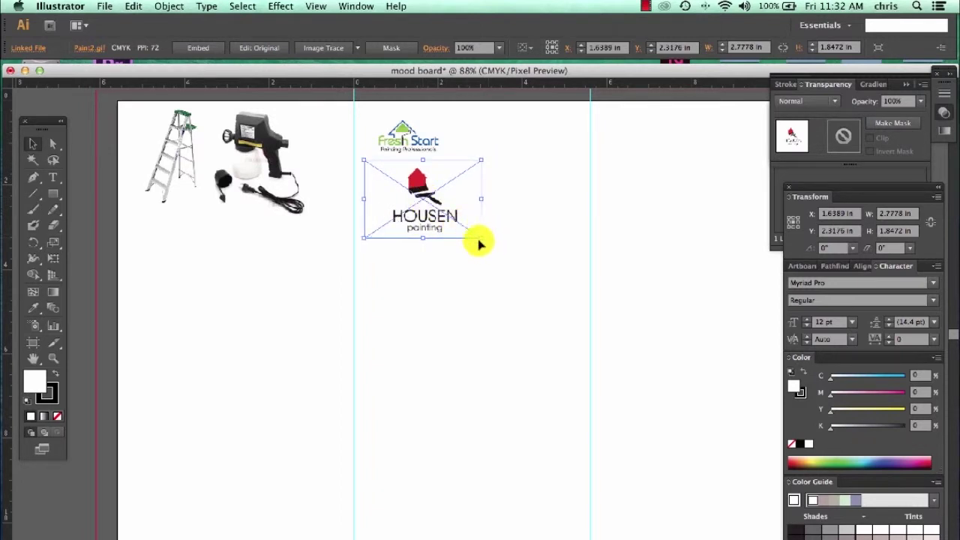
drag(481, 238, 459, 224)
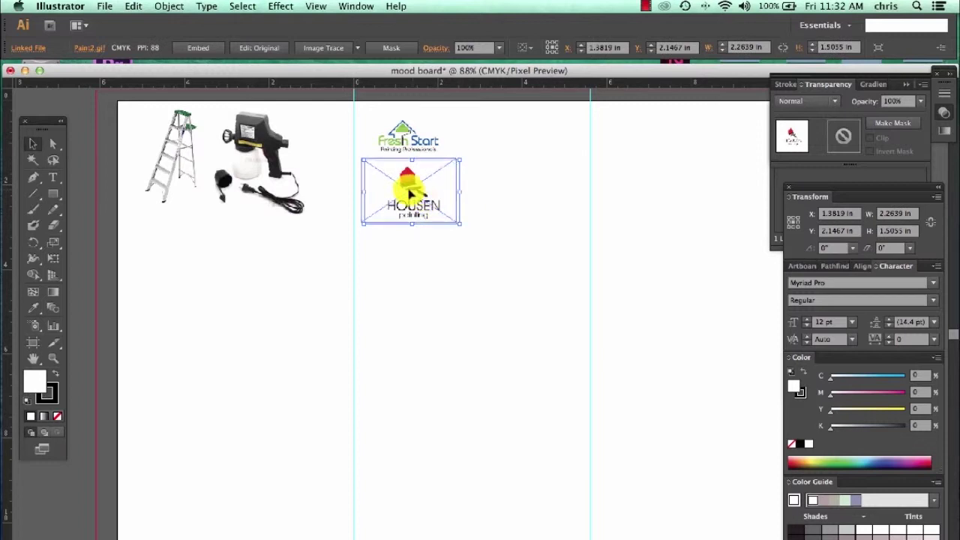
click(435, 250)
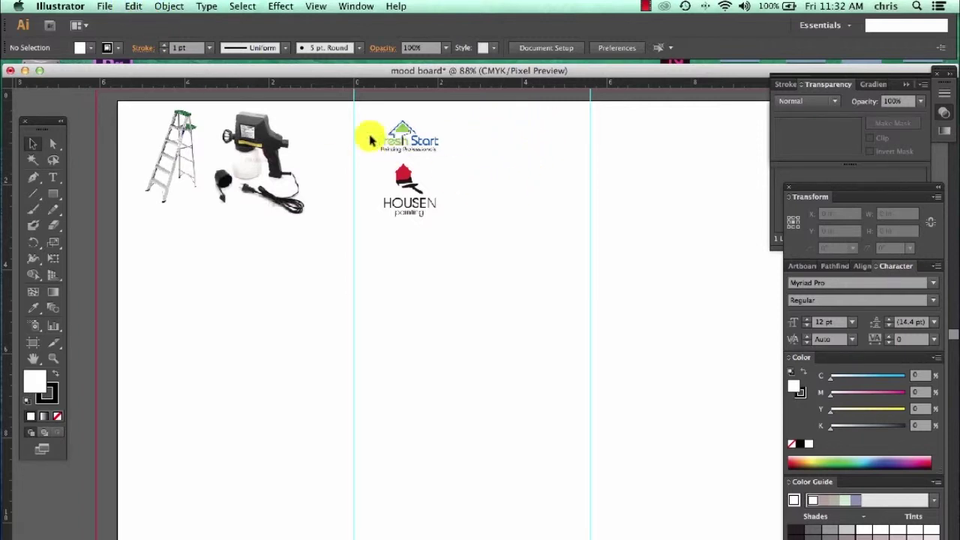
Place logo-design.jpg from the Mood Board Pics folder as a linked image.
click(105, 8)
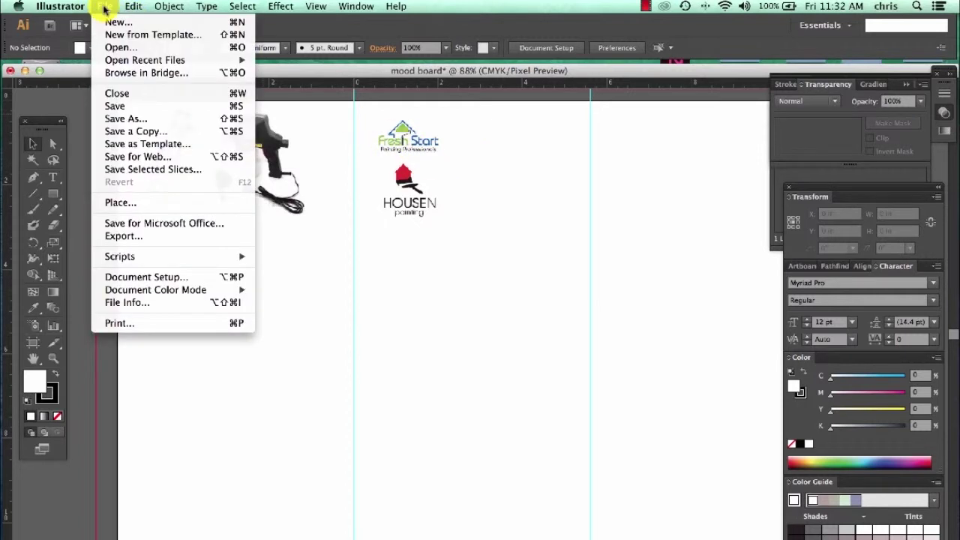
click(139, 214)
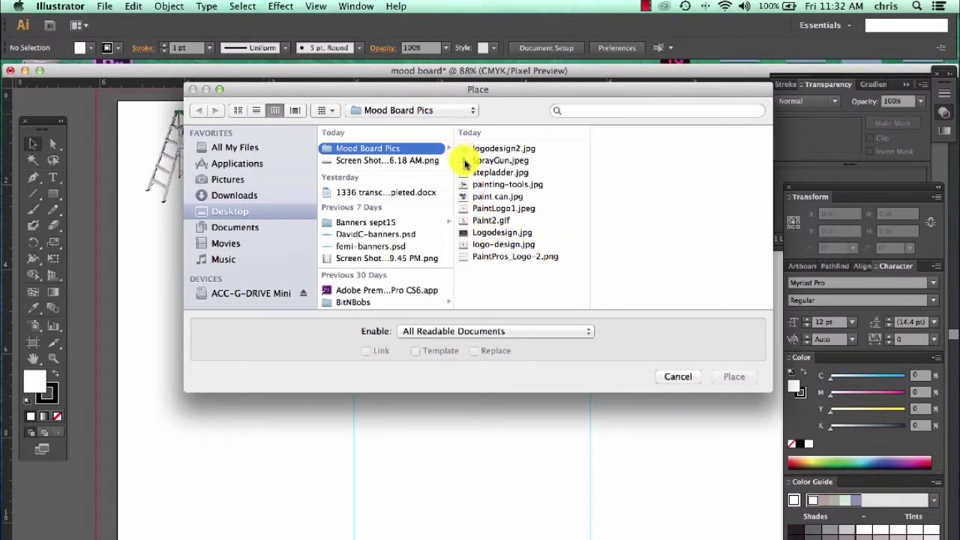
click(465, 246)
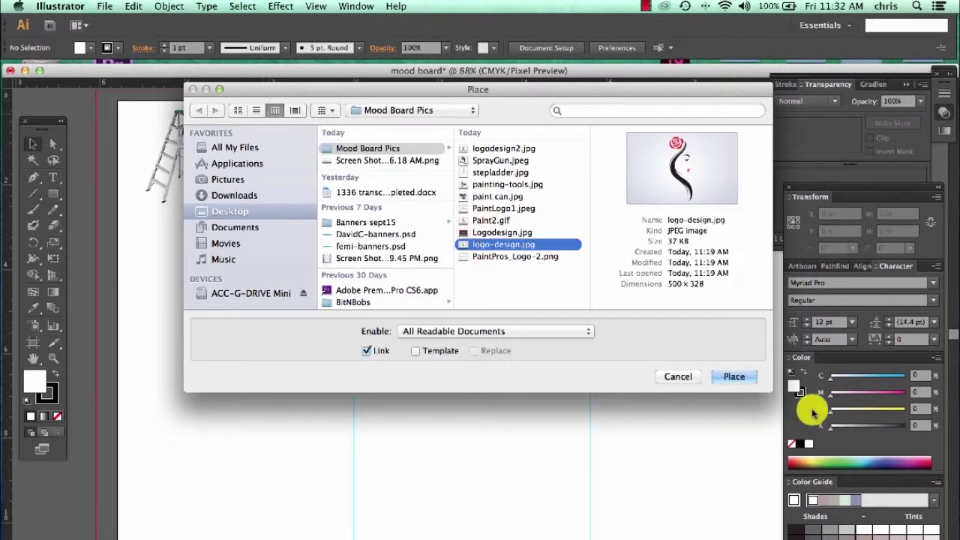
click(735, 378)
Scale the rose-and-face logo proportionally to about 3.15 x 2.07 in and fit it beside the two painting logos in the second column.
drag(462, 343, 556, 311)
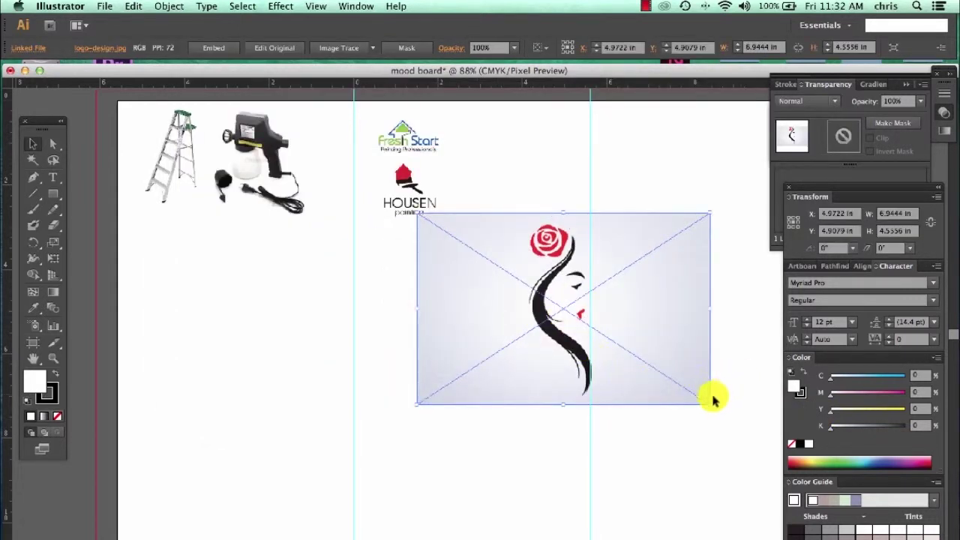
drag(709, 405, 548, 369)
drag(484, 255, 526, 198)
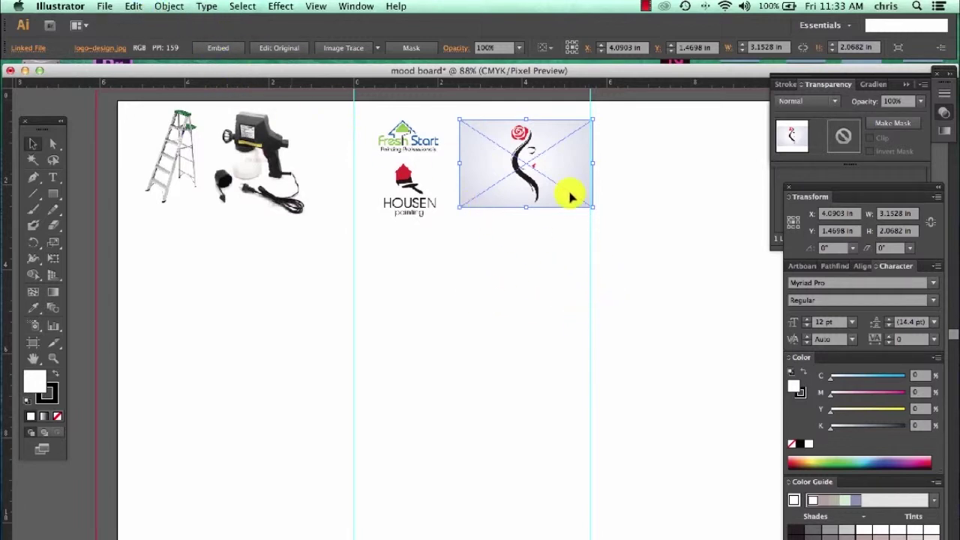
drag(521, 157, 512, 151)
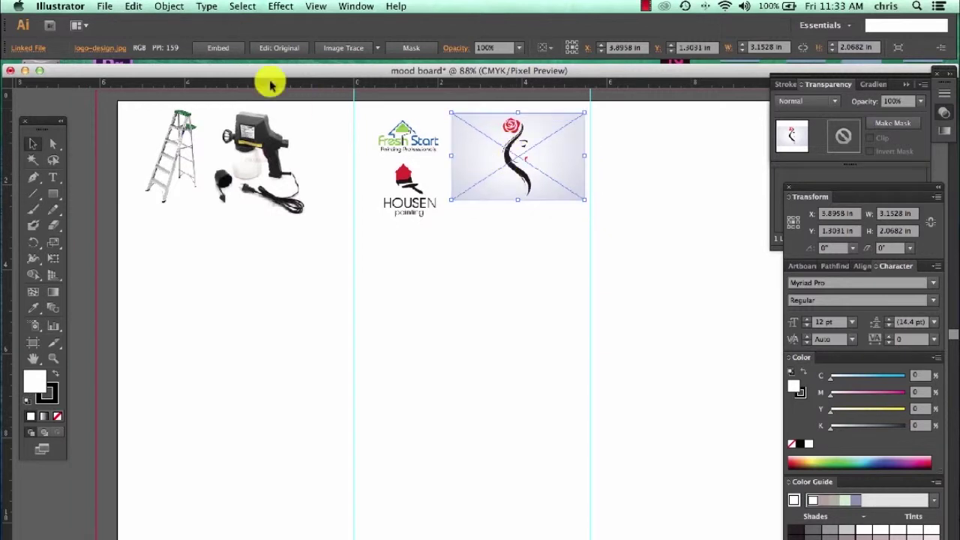
Place logodesign2.jpg from the Mood Board Pics folder as a linked image.
click(103, 6)
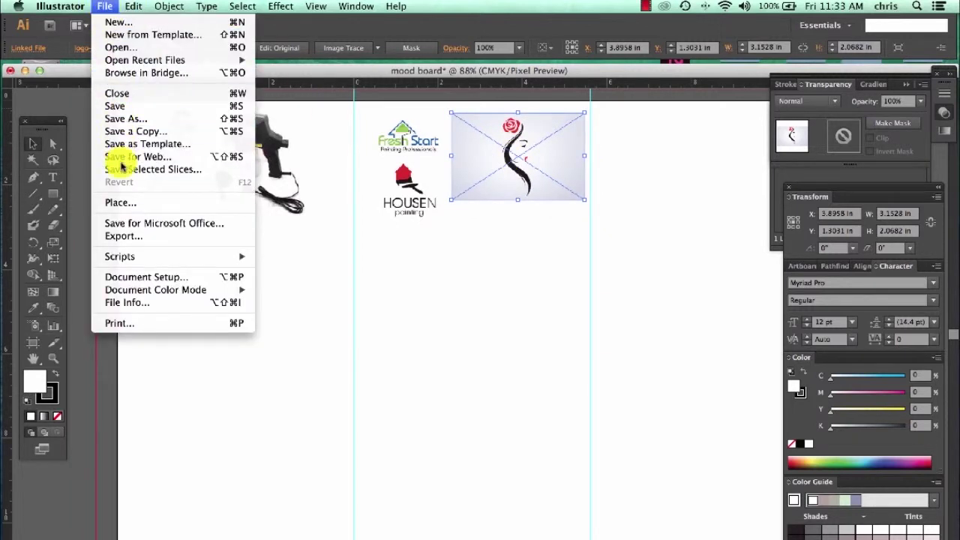
click(120, 203)
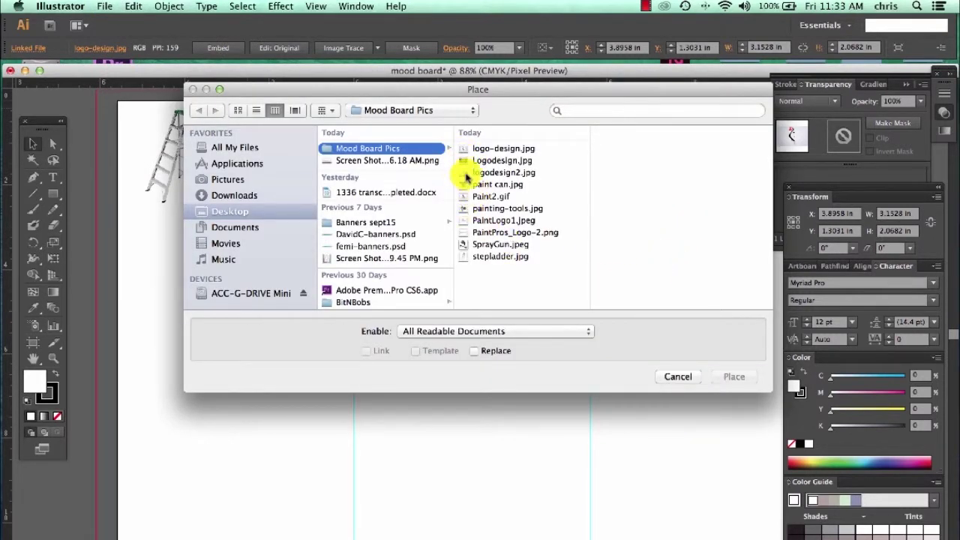
click(466, 174)
click(739, 380)
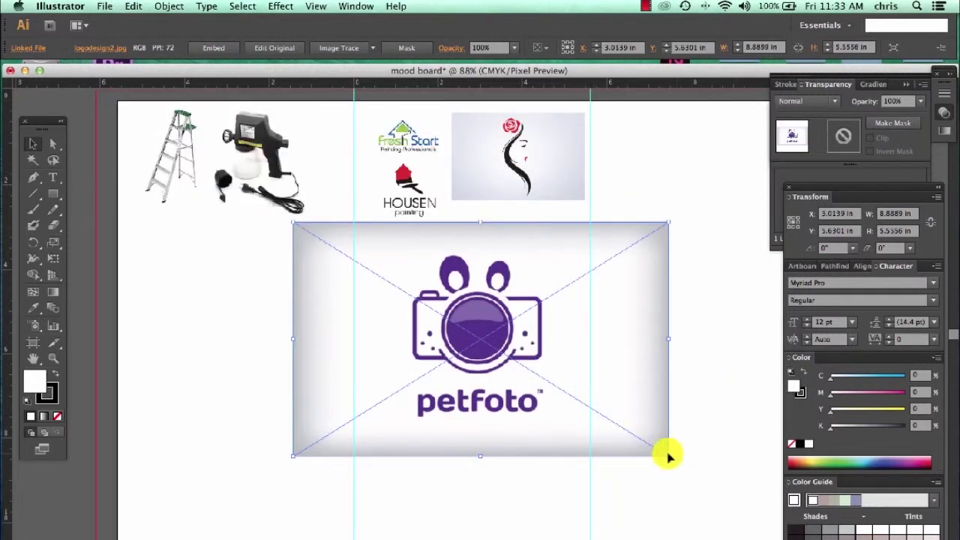
Shrink the petfoto logo proportionally and position it beneath the rose-and-face logo in the second column.
drag(668, 455, 405, 287)
drag(338, 252, 510, 241)
click(525, 318)
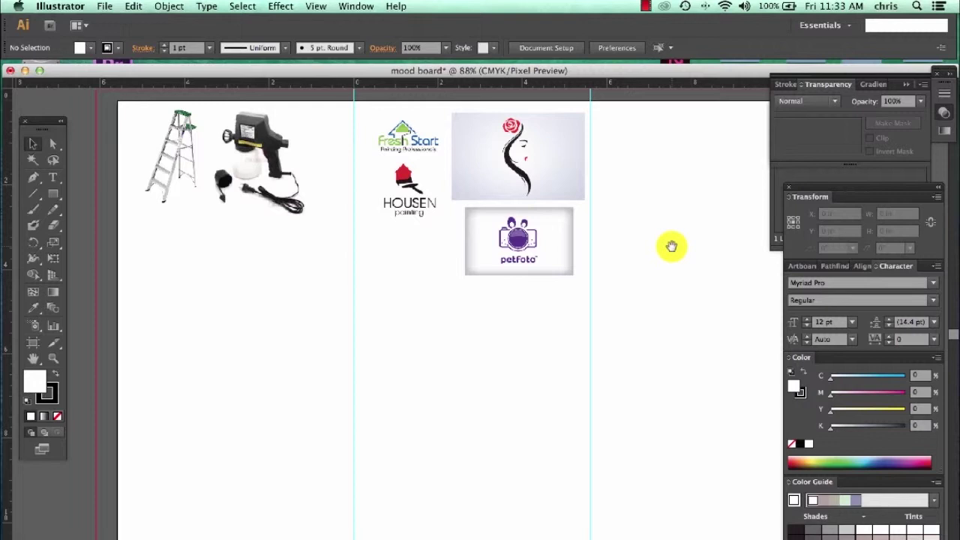
Add the text "Wiliey's House Painting" near the upper part of the empty third column.
drag(672, 247, 515, 246)
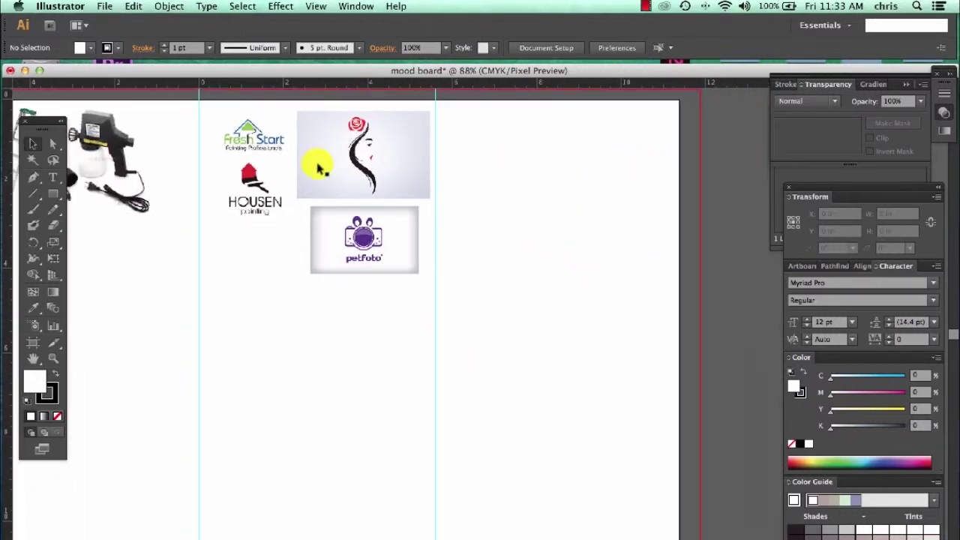
click(53, 179)
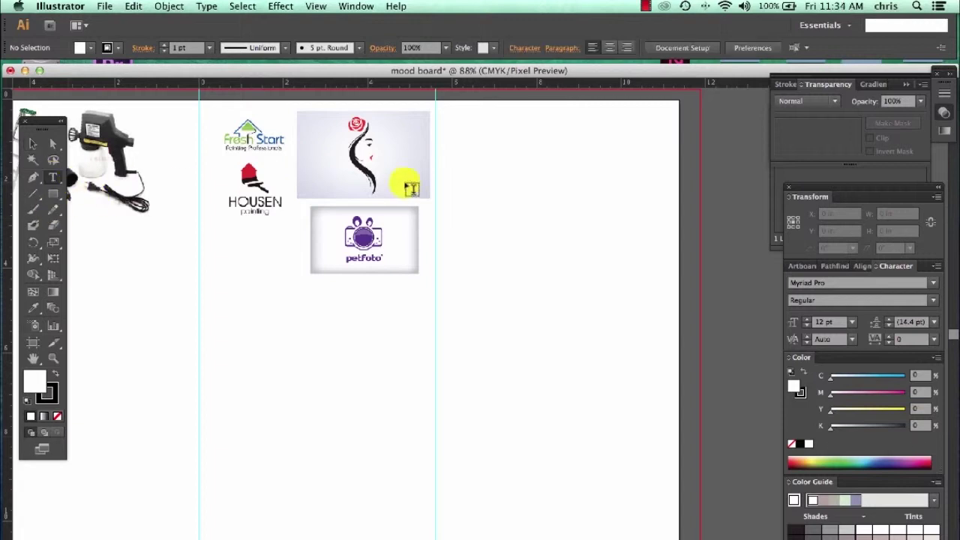
click(509, 159)
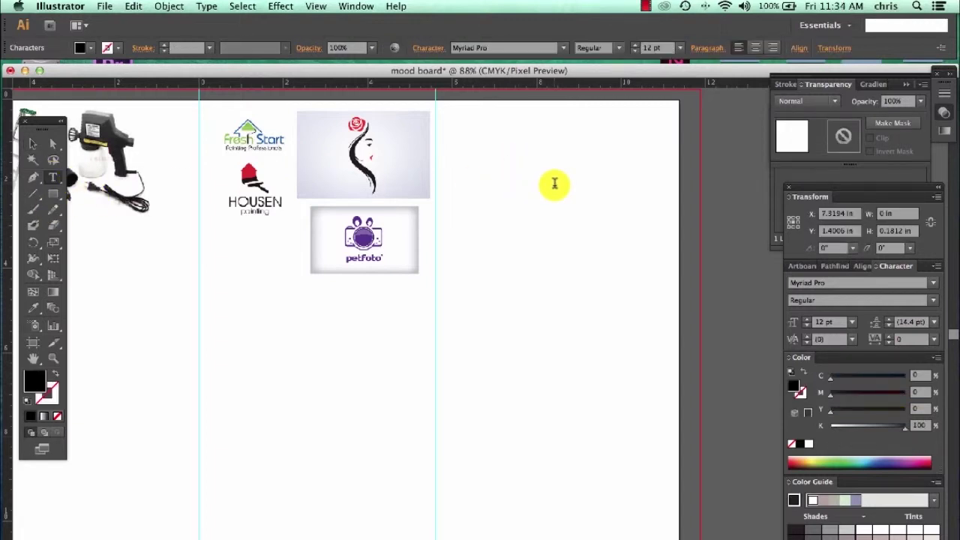
text(Willey's House Painting)
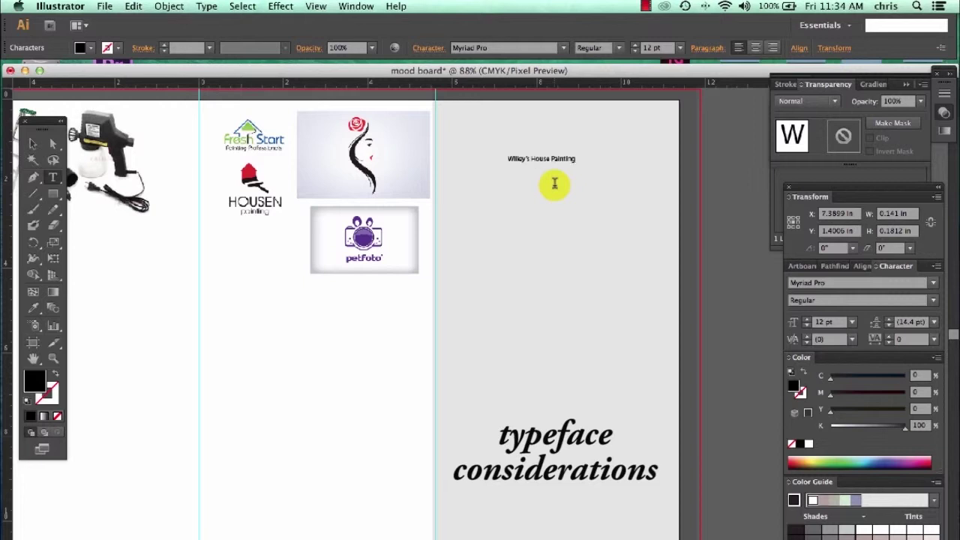
double_click(545, 158)
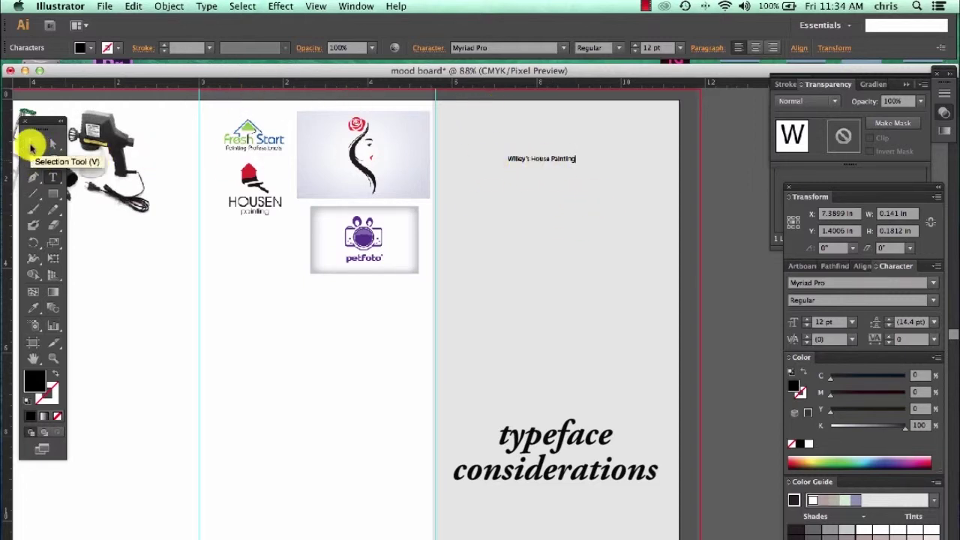
Set the "Wiliey's House Painting" text to 36 pt and move it up to the head of the third column.
click(30, 146)
click(542, 163)
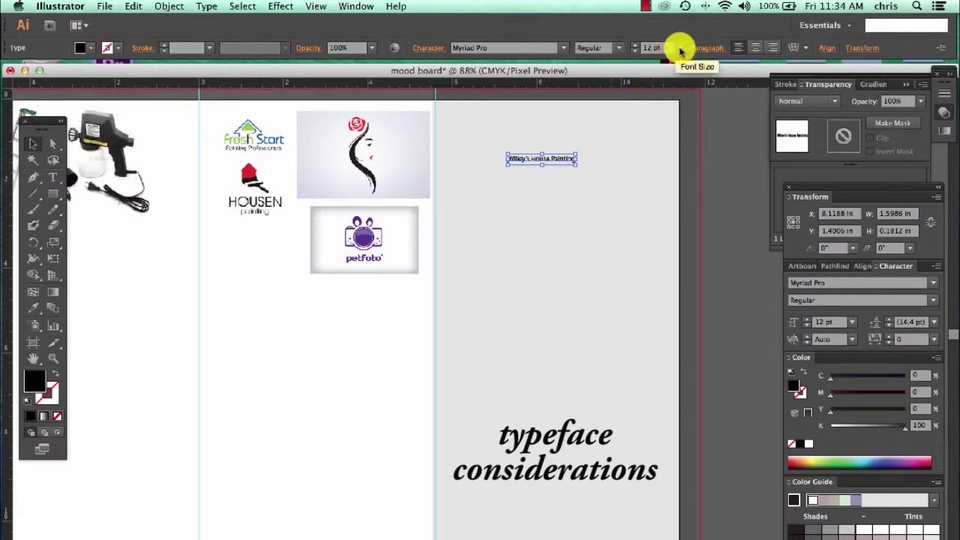
click(680, 48)
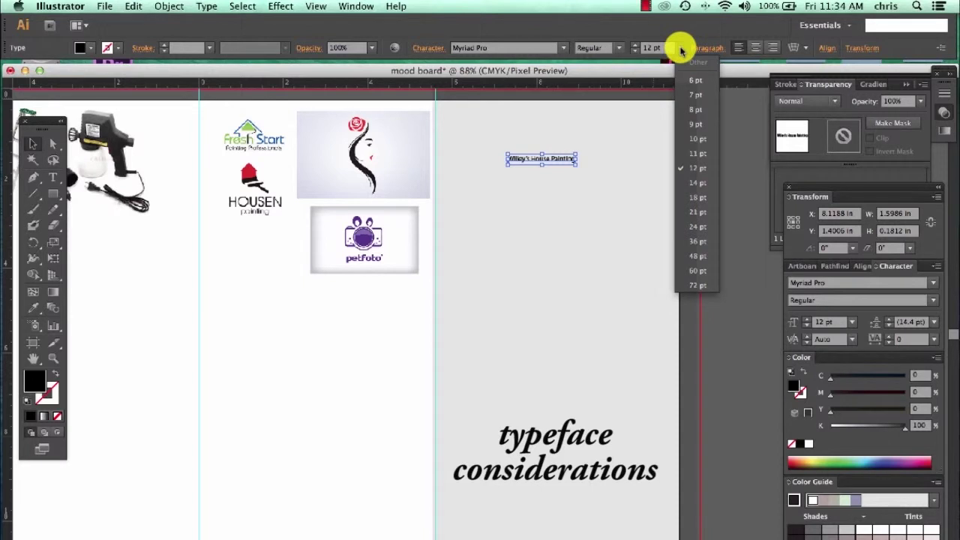
click(694, 246)
mouse_move(622, 155)
mouse_down()
mouse_move(553, 154)
mouse_move(568, 138)
mouse_up()
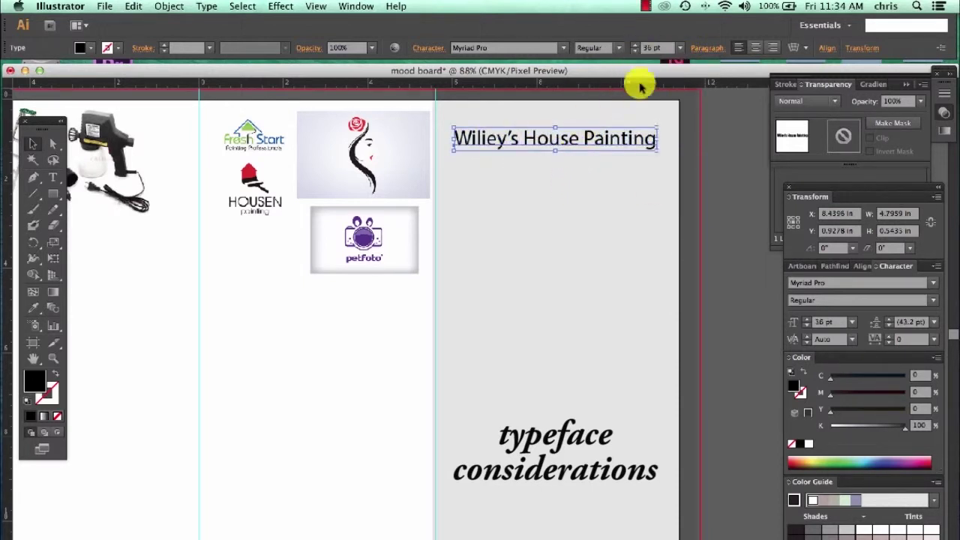
Set the text to 24 pt, reposition it slightly, and scale it up proportionally to about 32 pt within the third column.
click(681, 49)
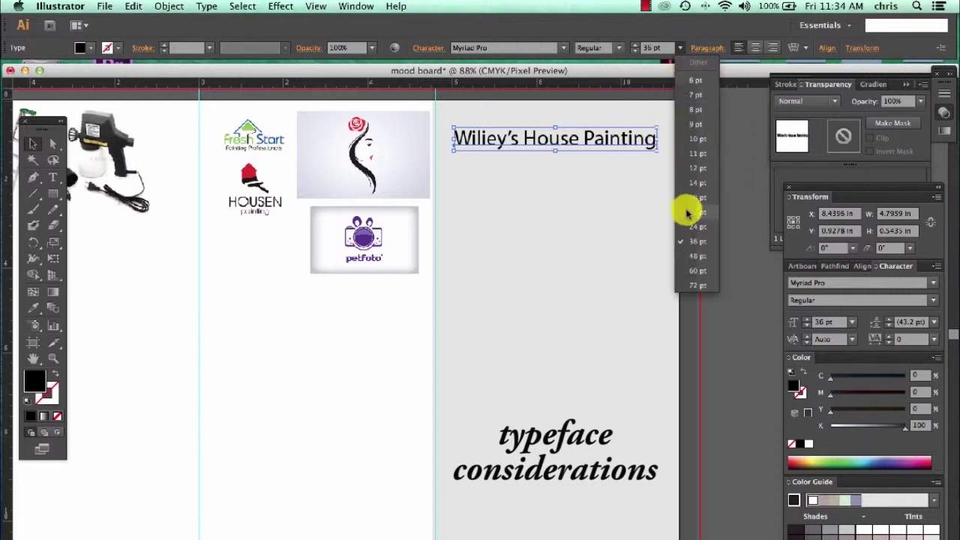
click(691, 233)
mouse_move(521, 139)
mouse_down()
mouse_move(553, 140)
mouse_move(521, 132)
mouse_move(529, 136)
mouse_up()
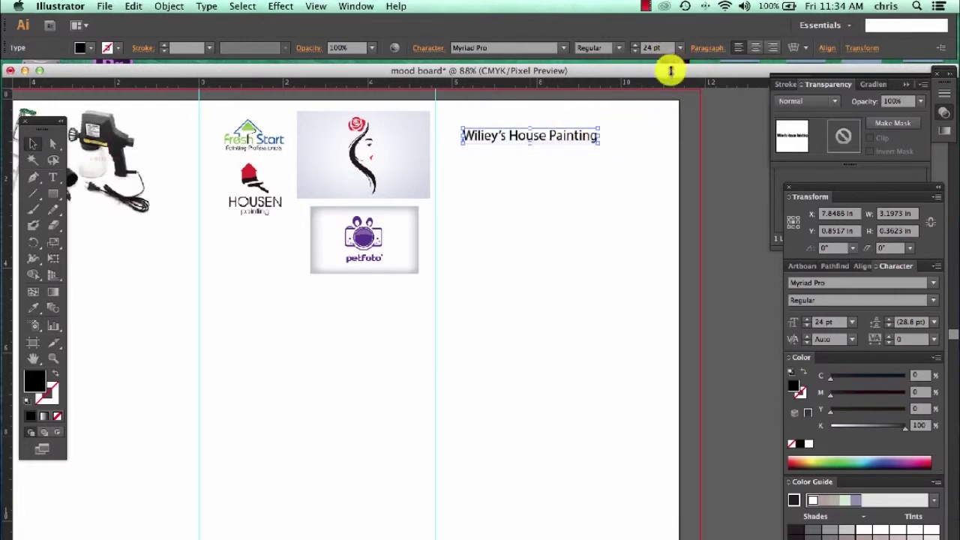
mouse_move(597, 141)
mouse_down()
mouse_move(641, 156)
mouse_move(635, 164)
mouse_up()
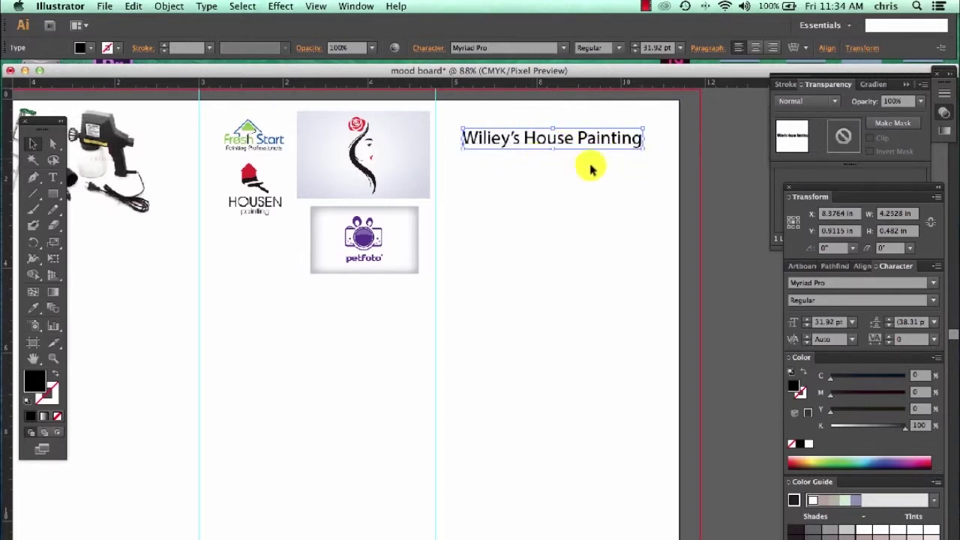
click(547, 193)
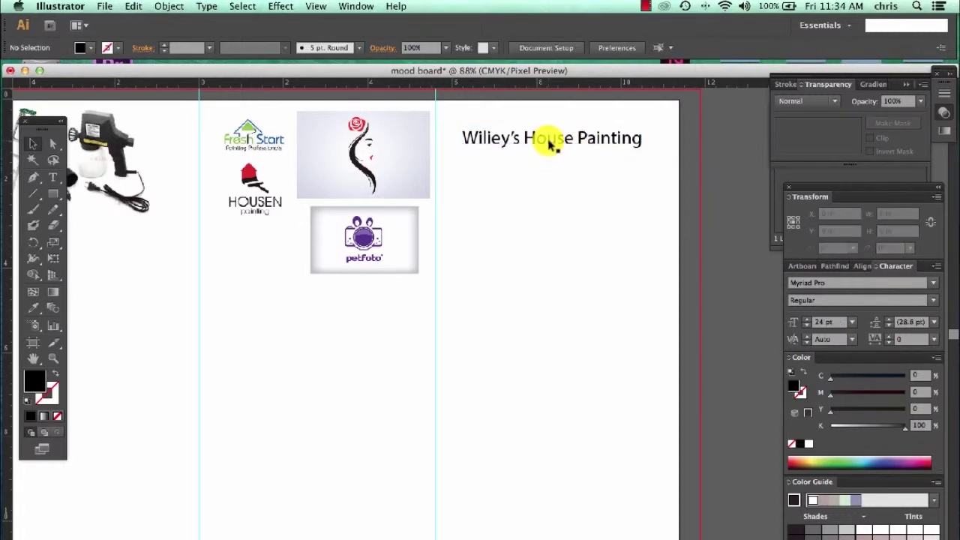
Duplicate the text line just below the original and repeat the copy at equal spacing until the third column holds nine lines.
drag(542, 144, 537, 174)
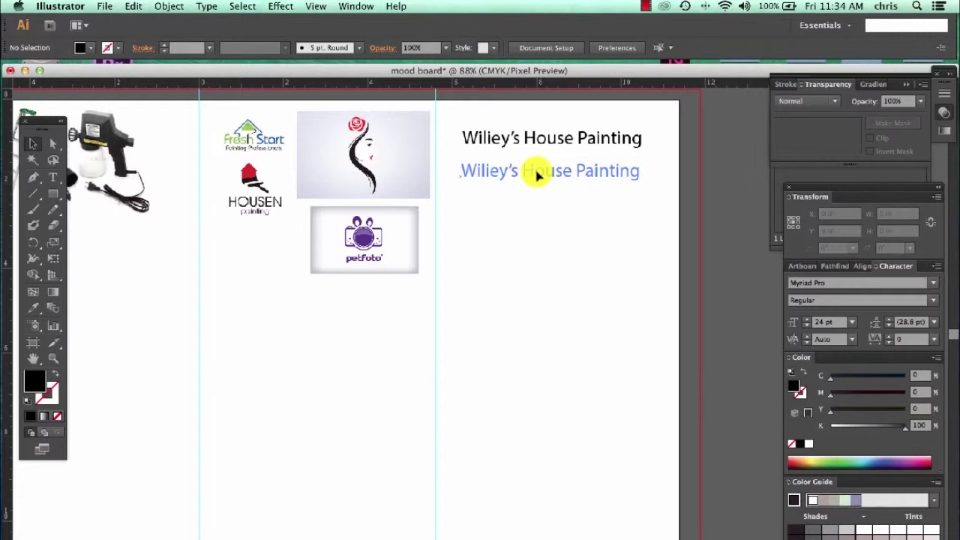
click(537, 175)
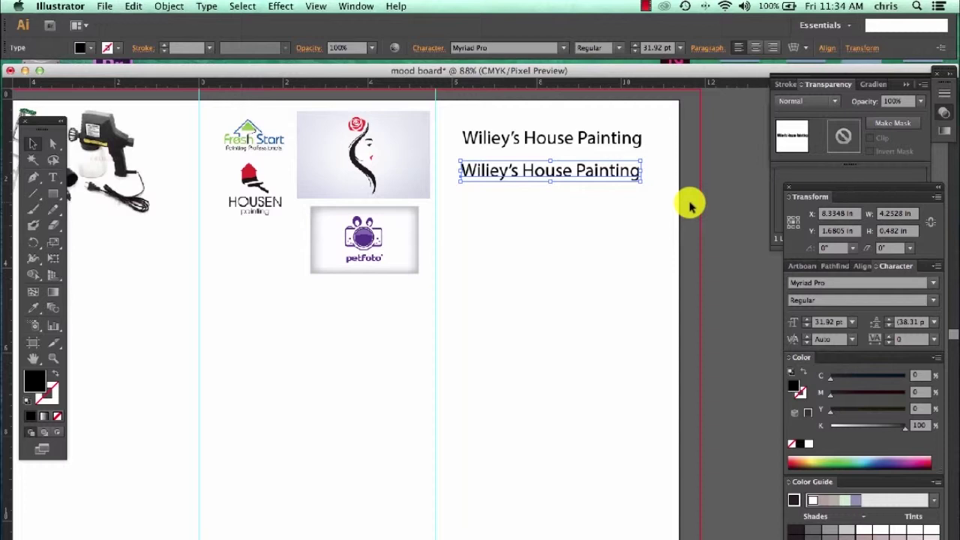
key(super+h)
key(super+d)
key(super+d)
key(super+d)
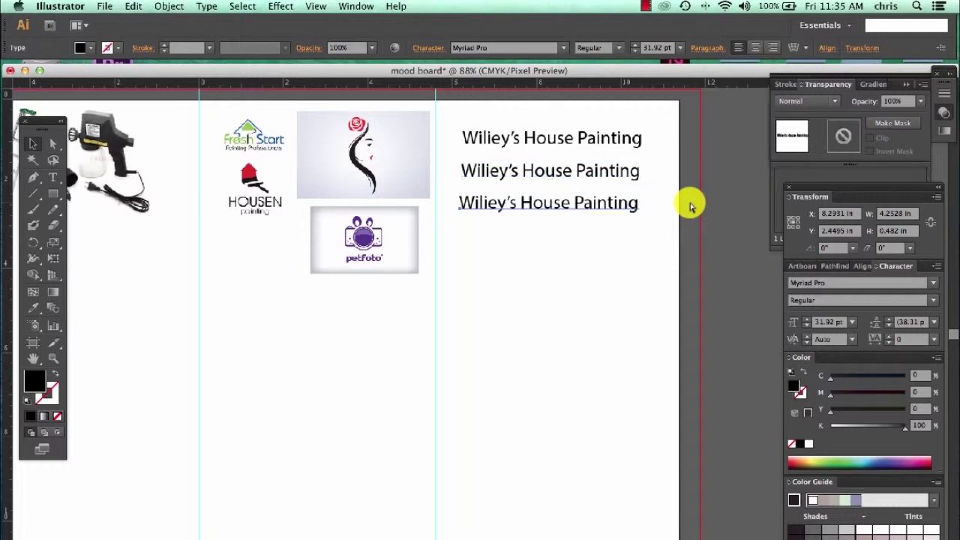
key(super+d)
key(super+d)
key(super+d)
key(super+d)
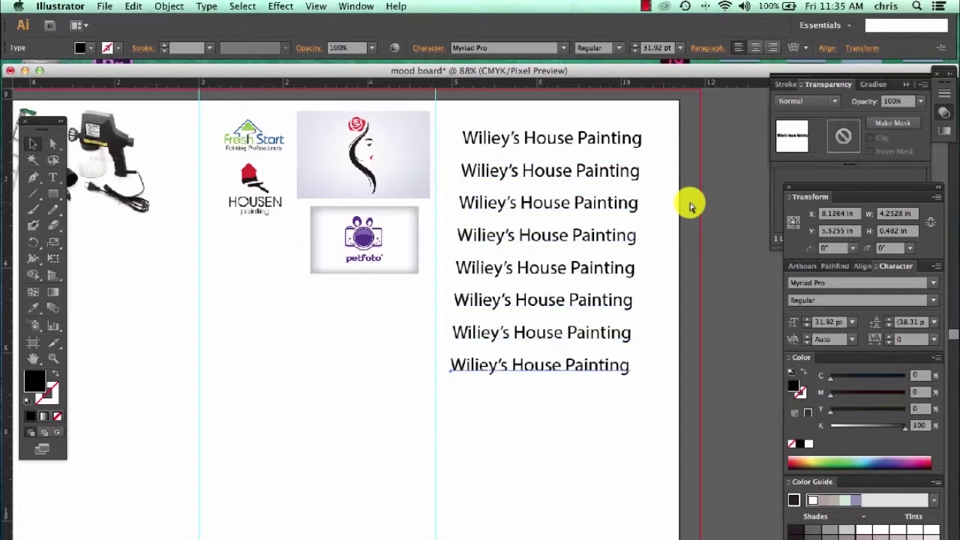
key(super+h)
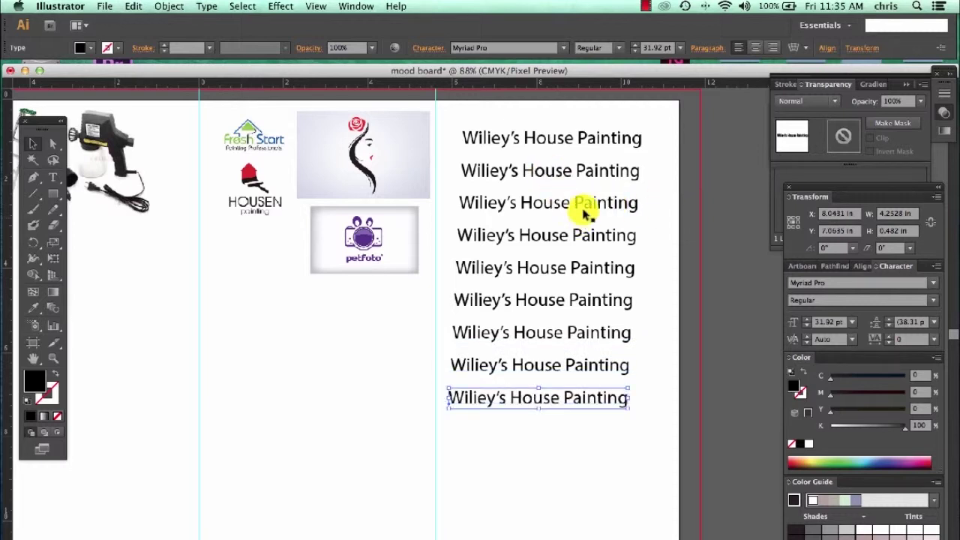
Change the font of the second "Wiliey's House Painting" line to Arial Black.
click(53, 177)
triple_click(537, 171)
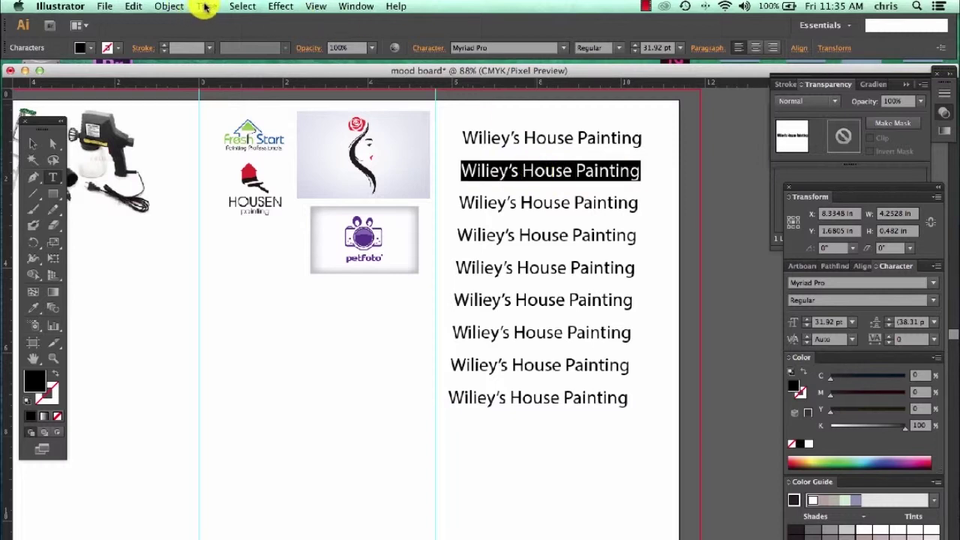
click(206, 6)
mouse_move(210, 22)
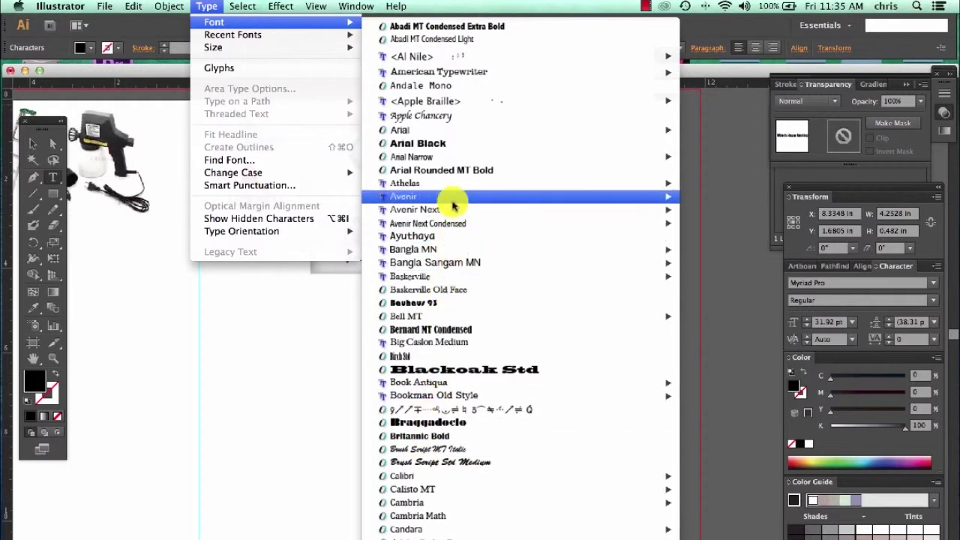
click(425, 144)
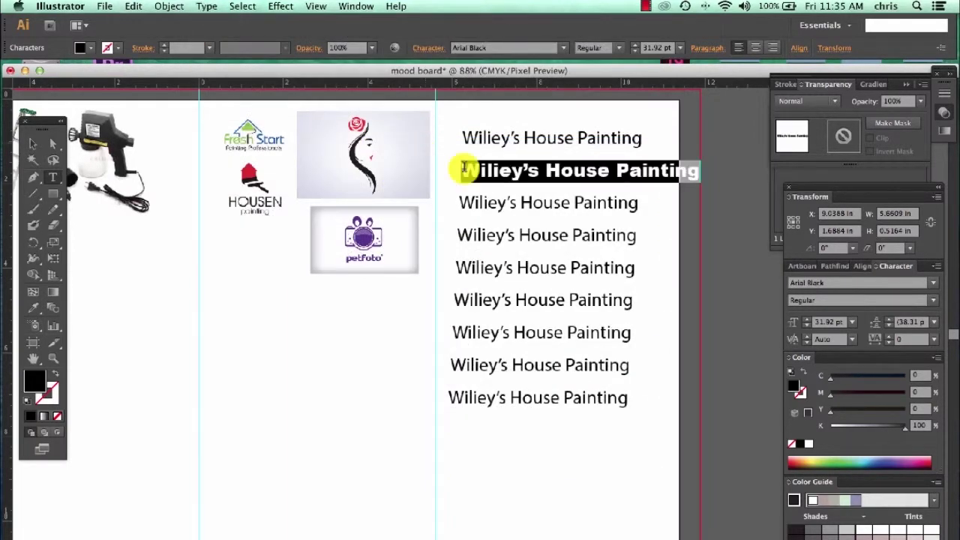
click(660, 204)
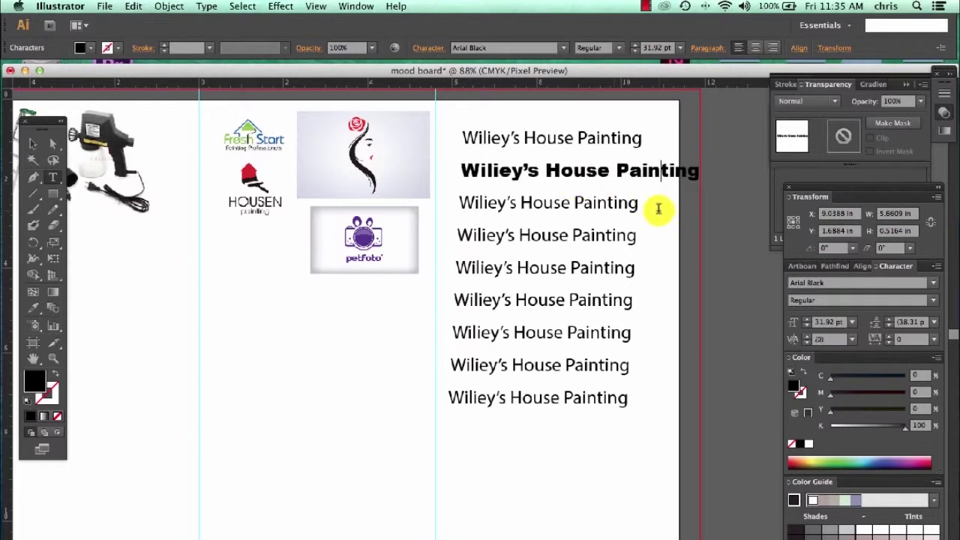
Change the font of the third "Wiliey's House Painting" line to Apple Chancery.
drag(457, 202, 542, 195)
click(523, 221)
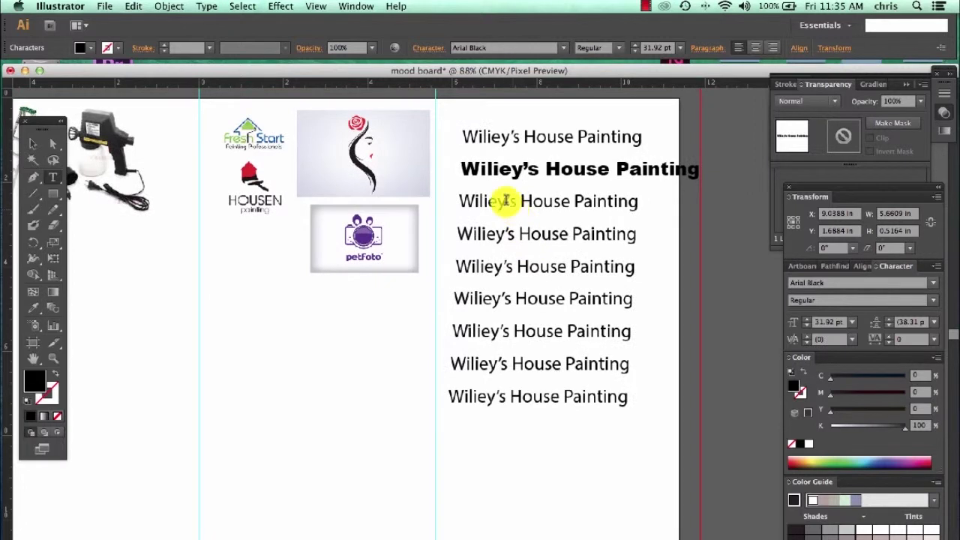
triple_click(507, 200)
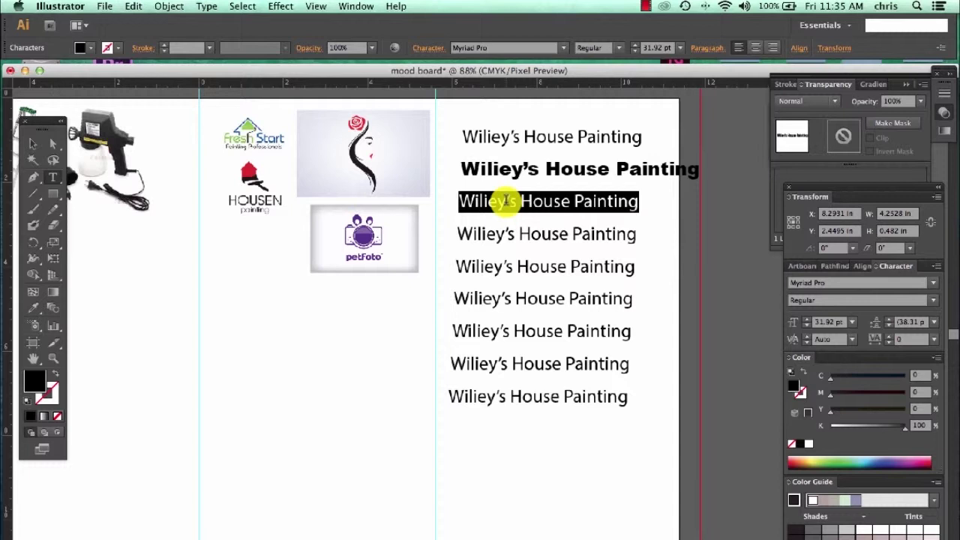
click(206, 6)
mouse_move(211, 22)
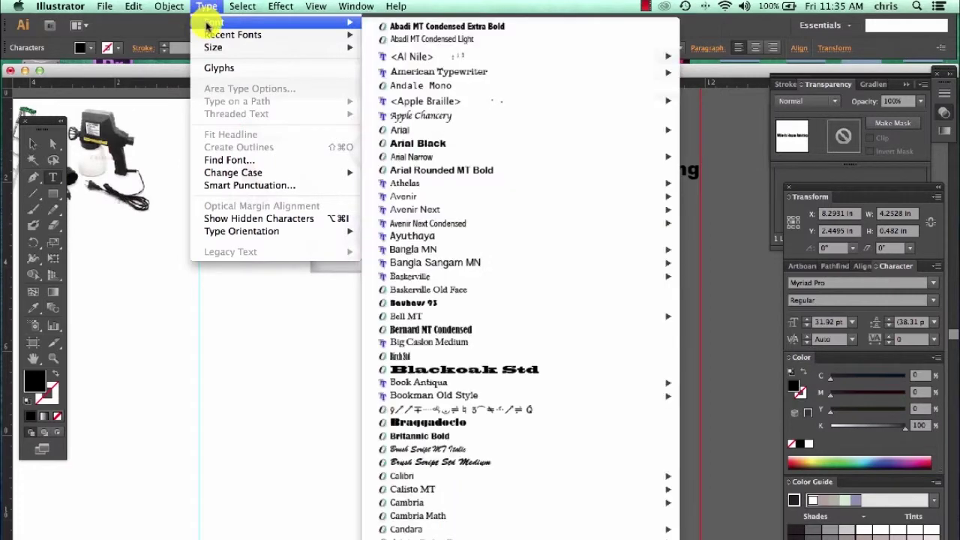
click(422, 116)
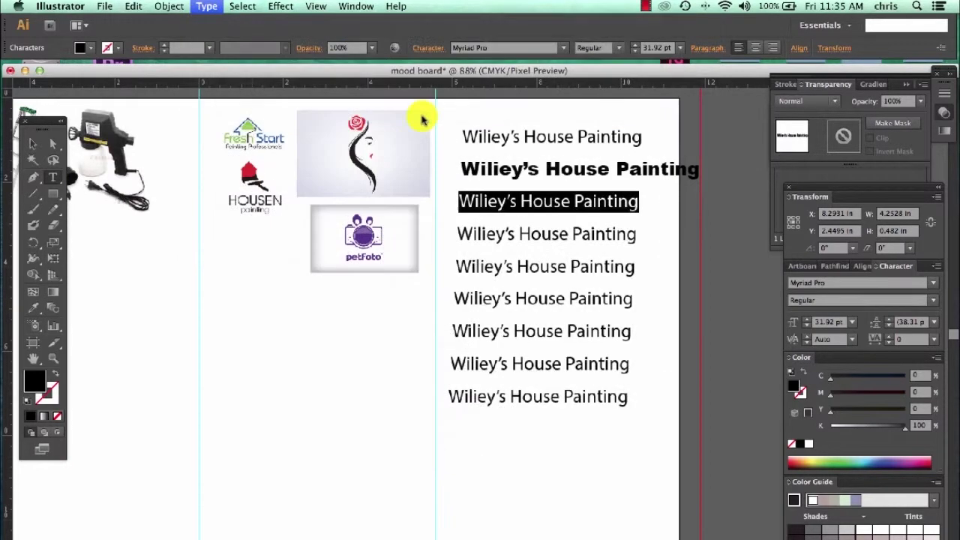
key(Right)
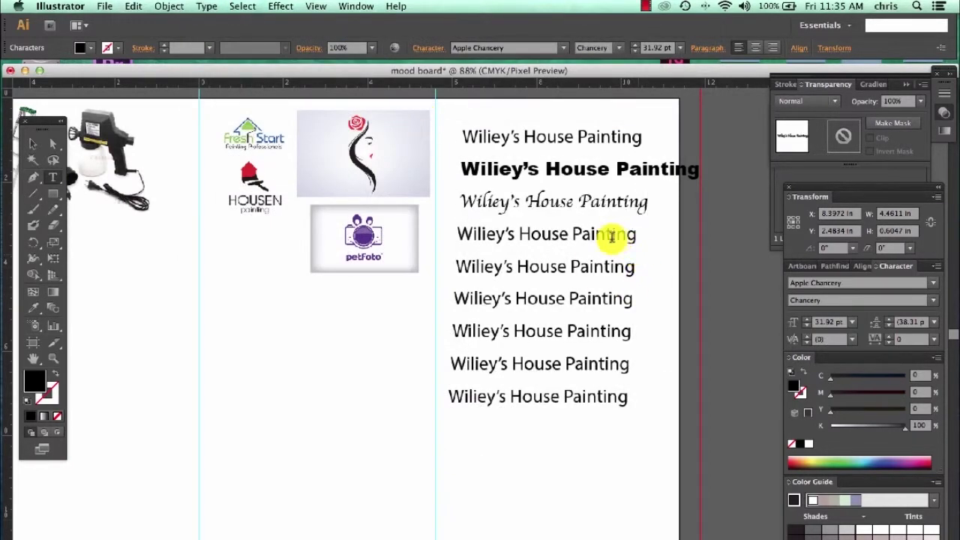
Change the font of the fourth "Wiliey's House Painting" line to Century Gothic Bold.
triple_click(529, 235)
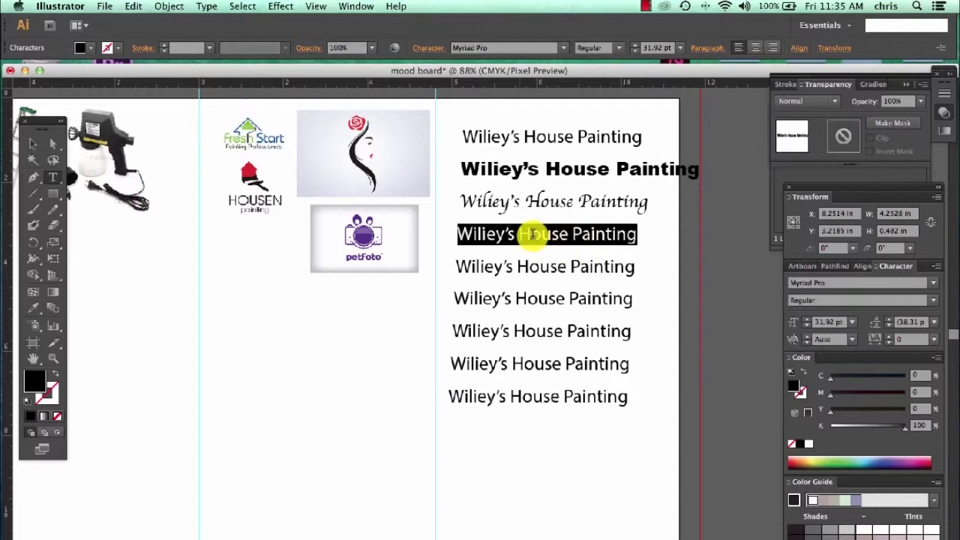
click(207, 7)
mouse_move(210, 21)
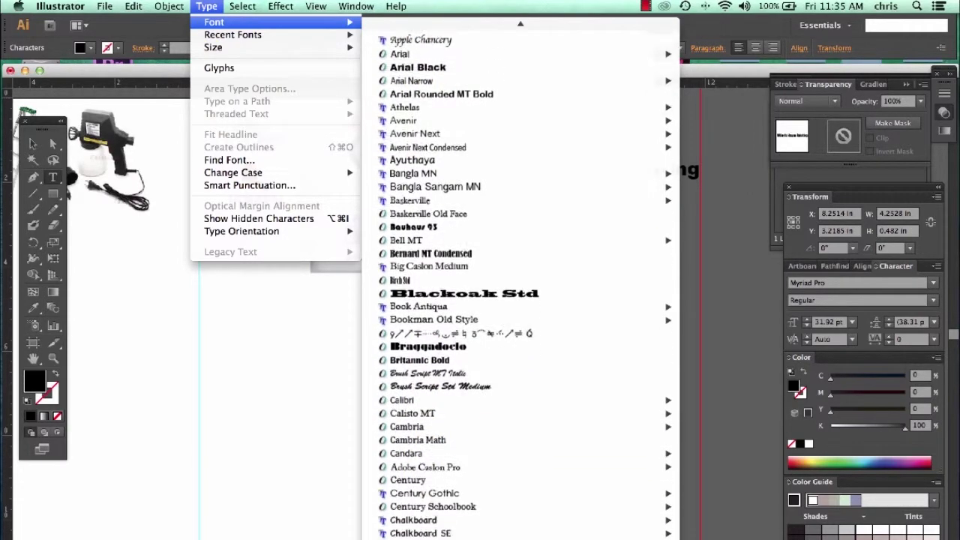
mouse_move(441, 495)
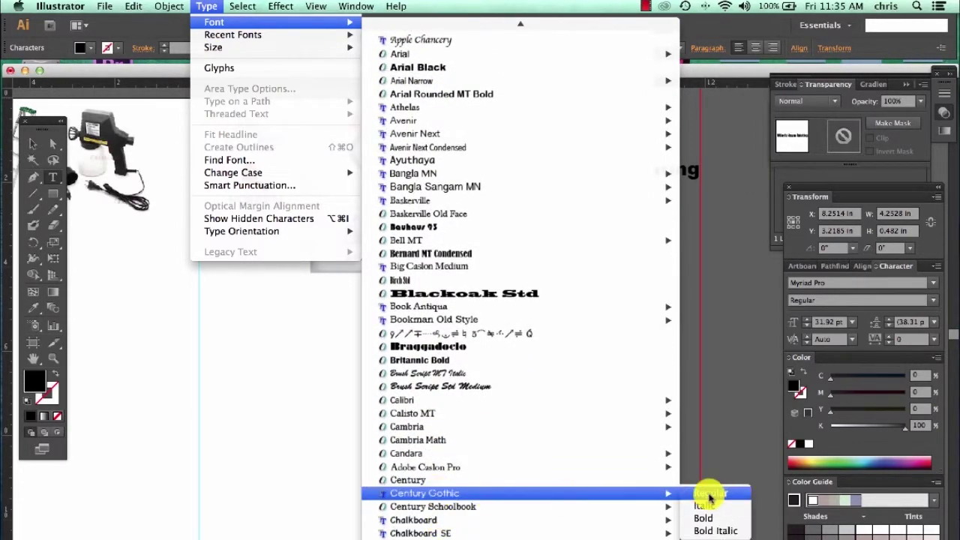
click(705, 519)
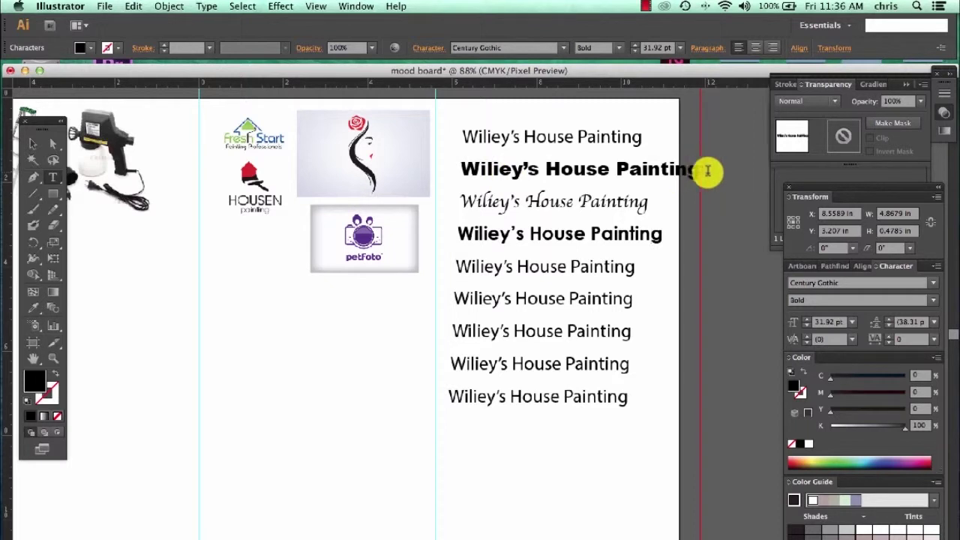
Scale the Arial Black line down proportionally to about 26 pt and shift it slightly left so it fits inside the third column.
click(33, 143)
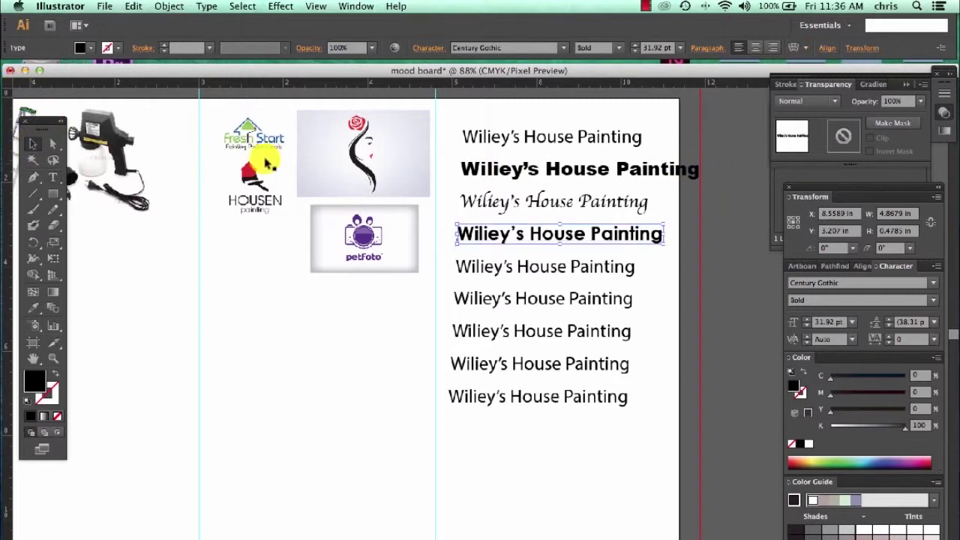
click(575, 167)
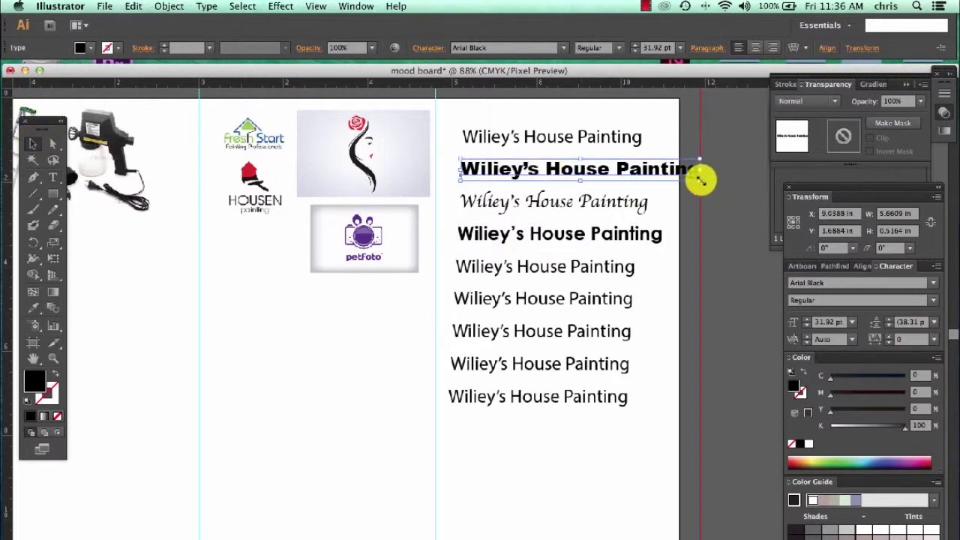
drag(698, 178, 657, 180)
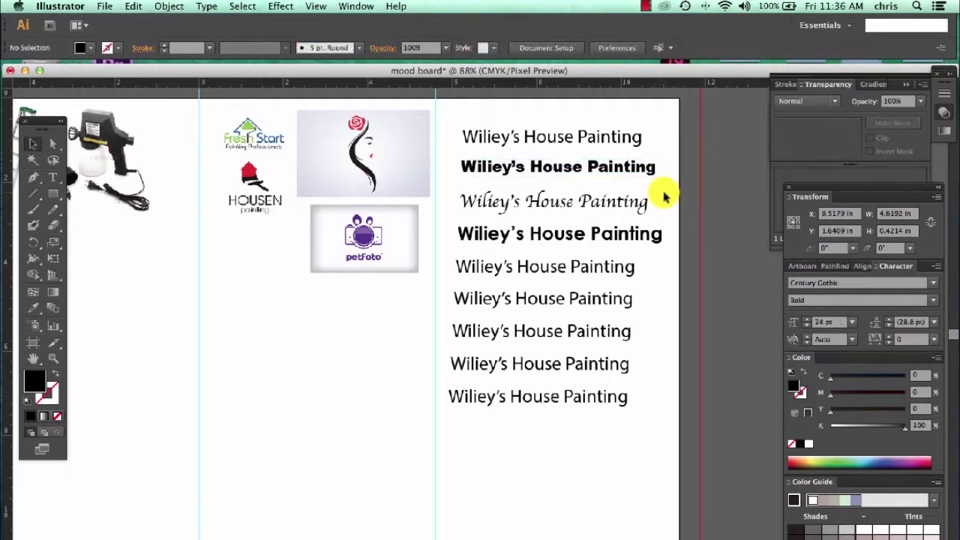
drag(559, 167, 553, 167)
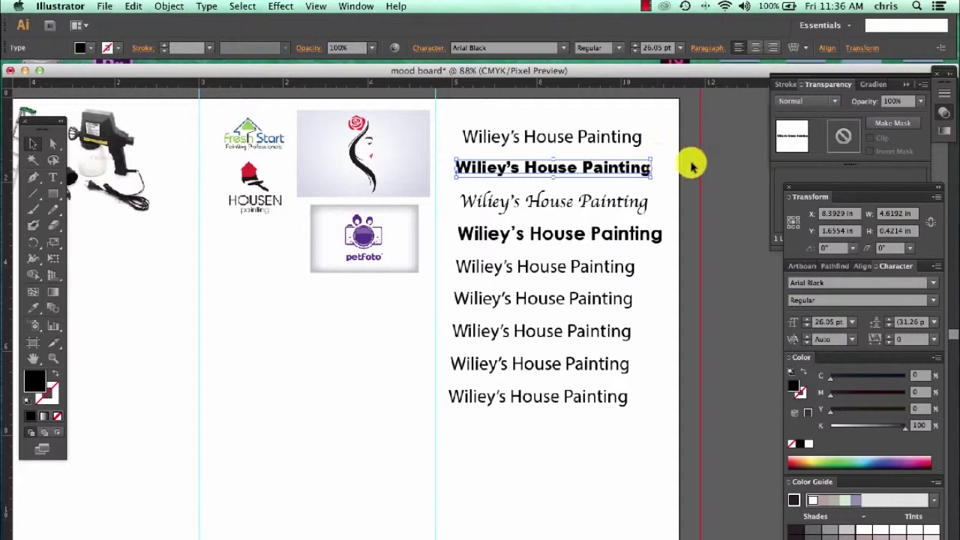
click(658, 205)
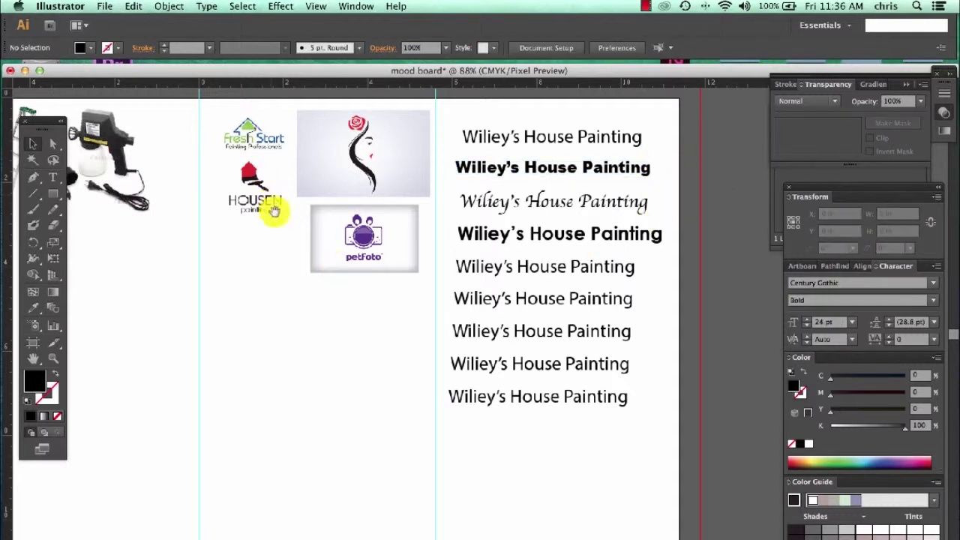
Save the document as mood board.ai in the Mood Board Pics folder, in Adobe Illustrator format with the Illustrator CS6 version options.
drag(278, 323, 370, 330)
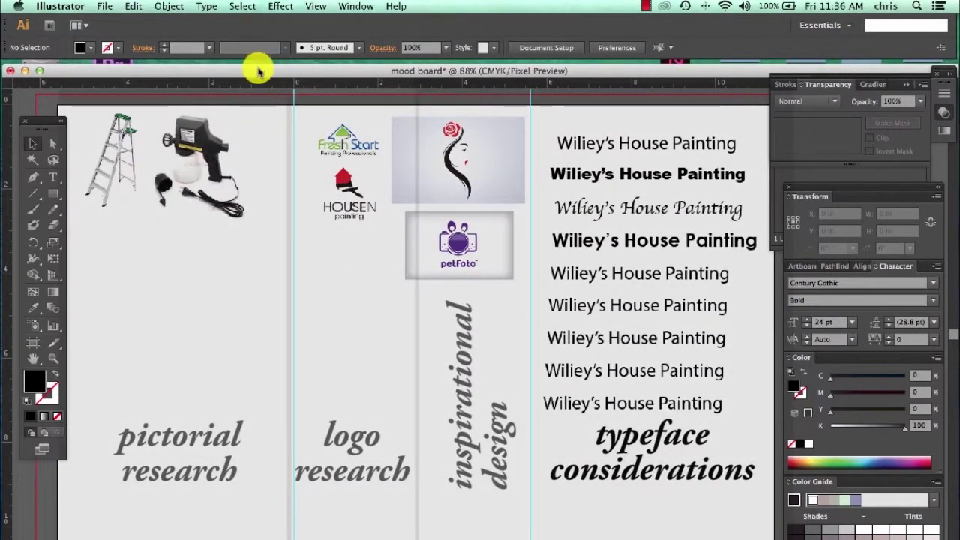
click(106, 7)
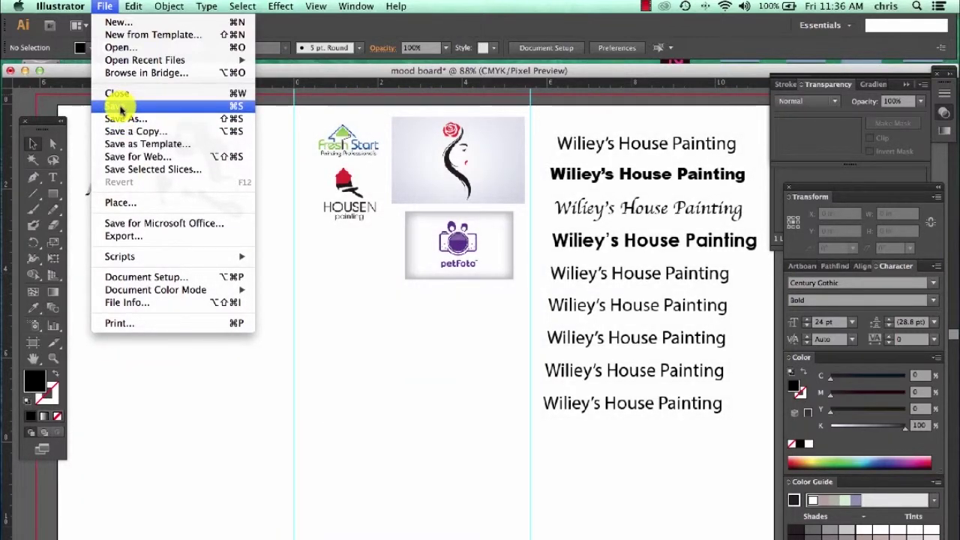
click(120, 109)
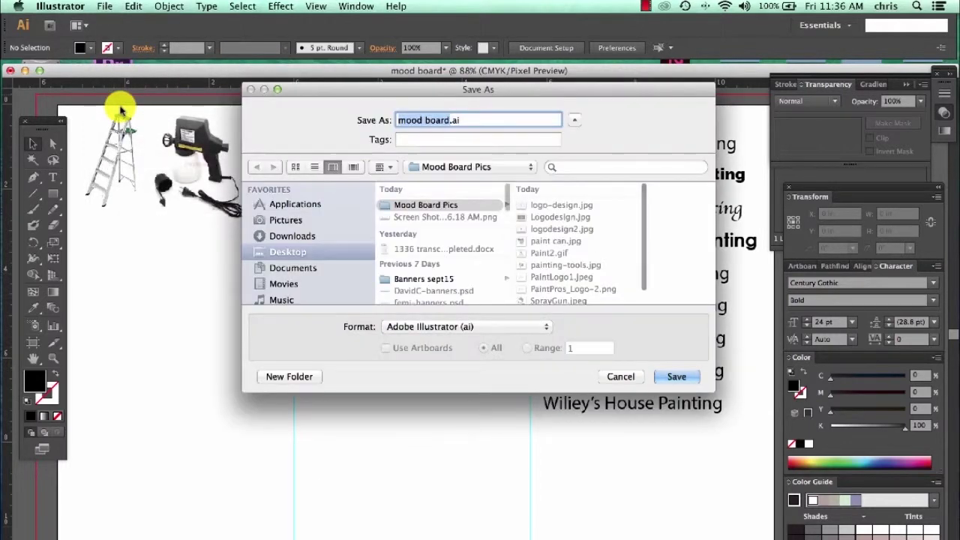
click(530, 168)
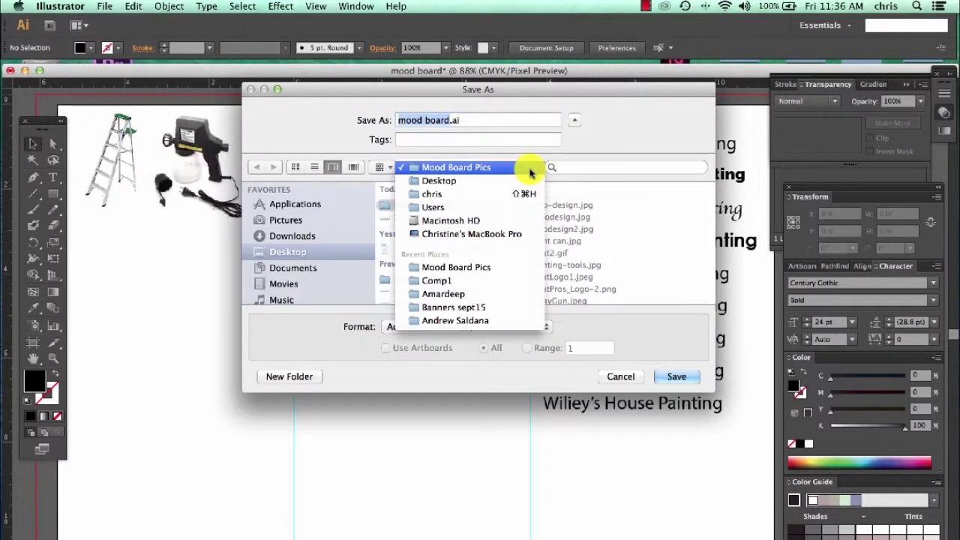
click(609, 146)
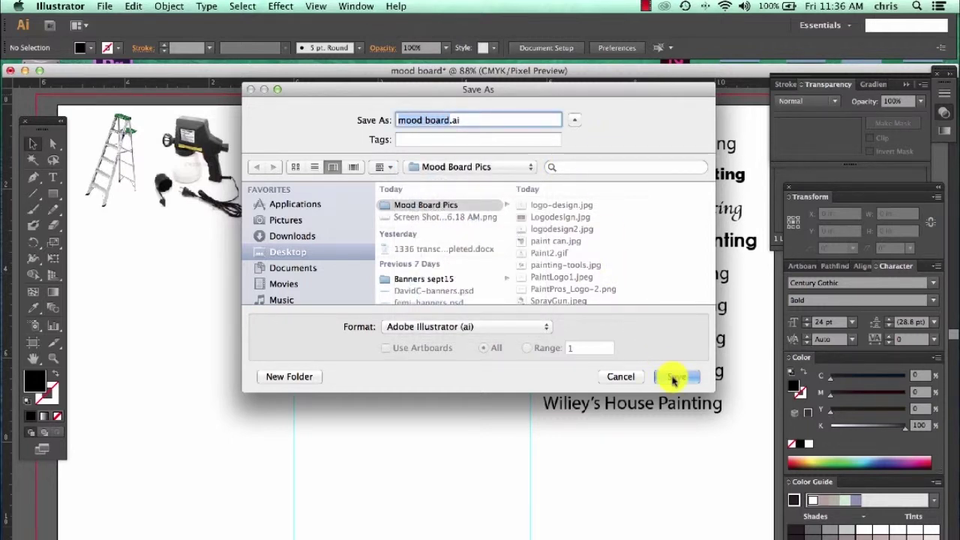
drag(673, 381, 502, 201)
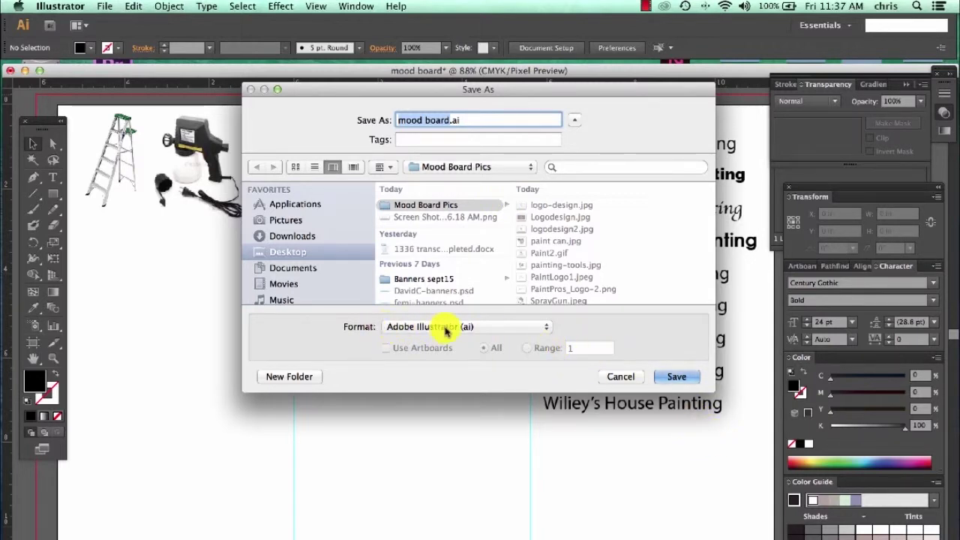
click(679, 379)
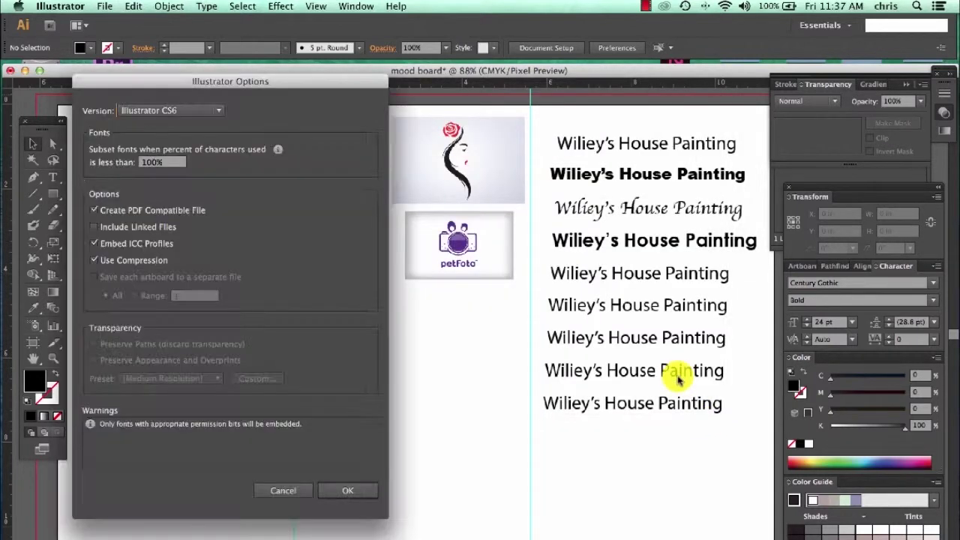
click(353, 491)
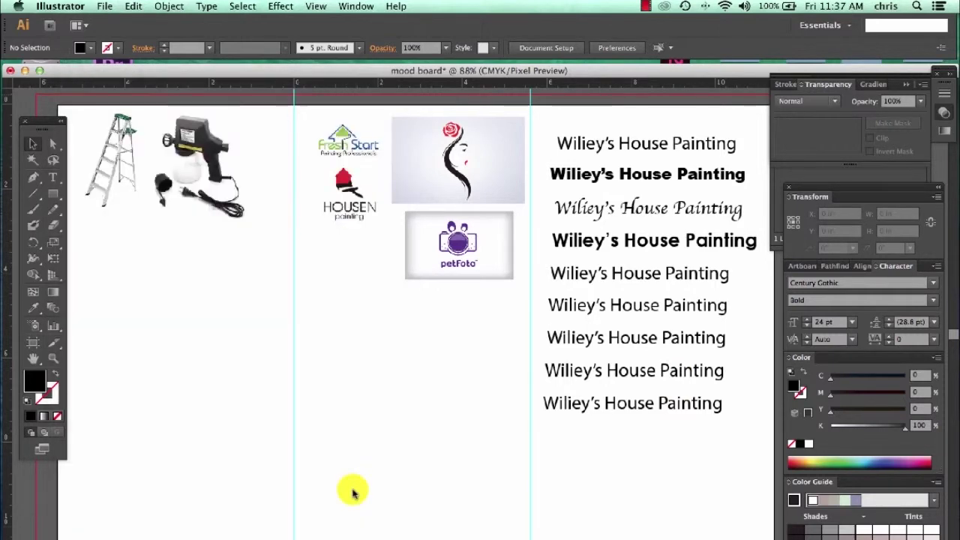
Save the mood board as the Adobe PDF file mood board.pdf in the Mood Board Pics folder, using the Illustrator Default preset.
click(106, 8)
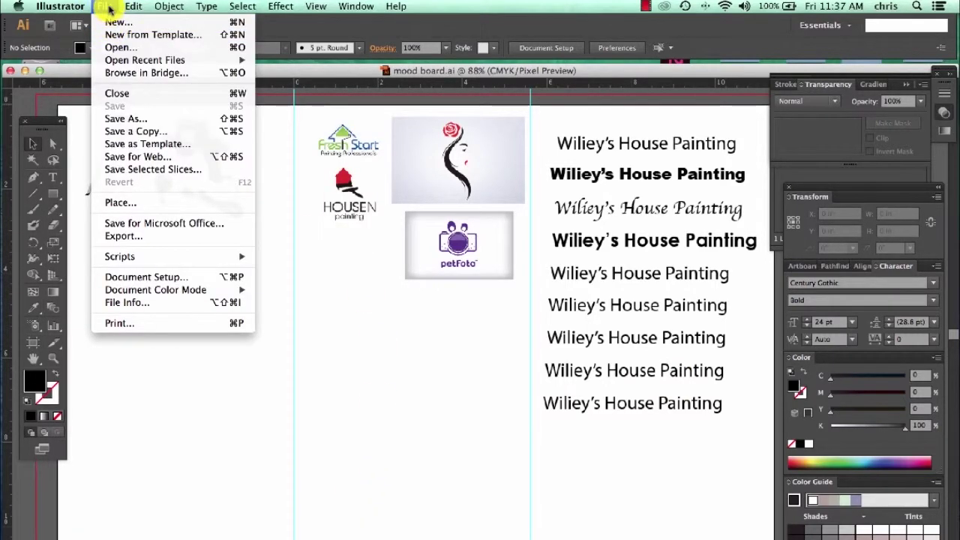
click(112, 119)
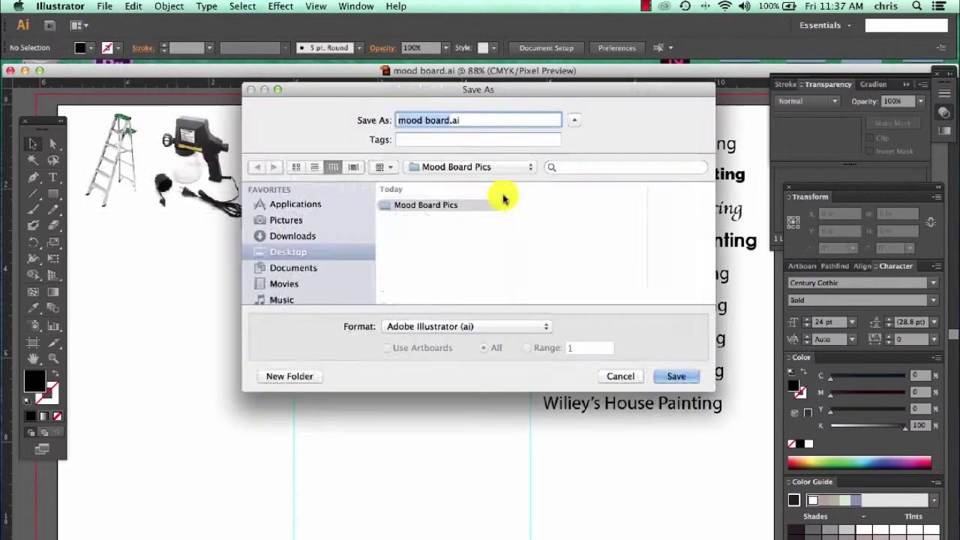
click(543, 326)
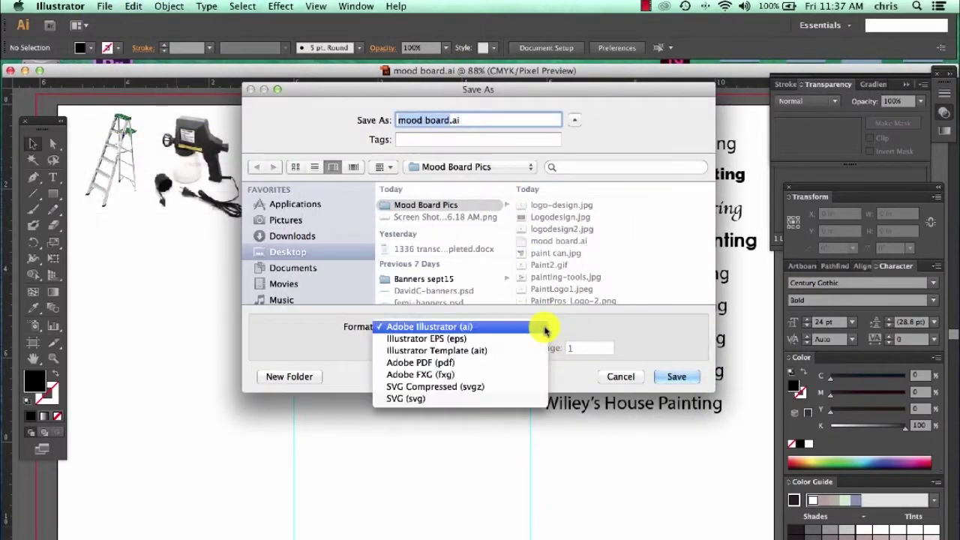
click(448, 363)
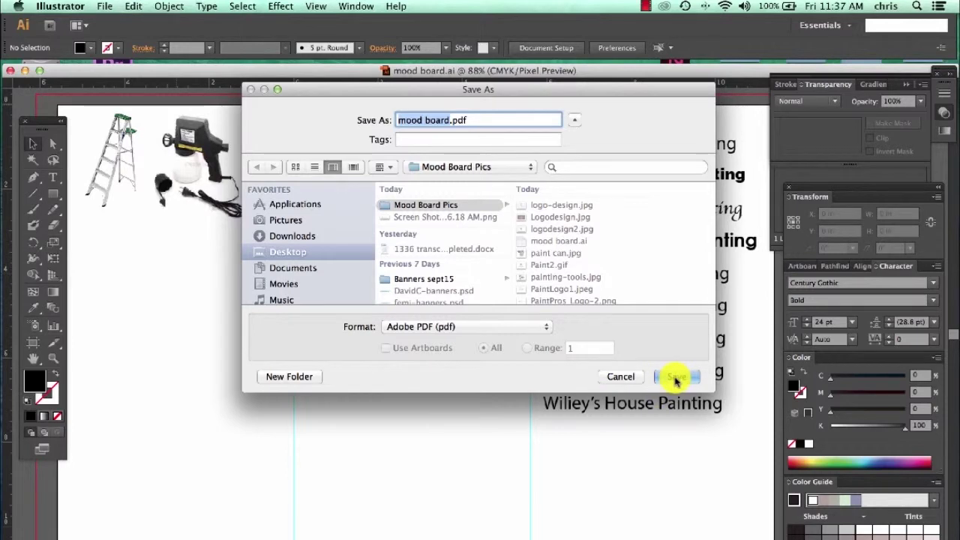
click(676, 377)
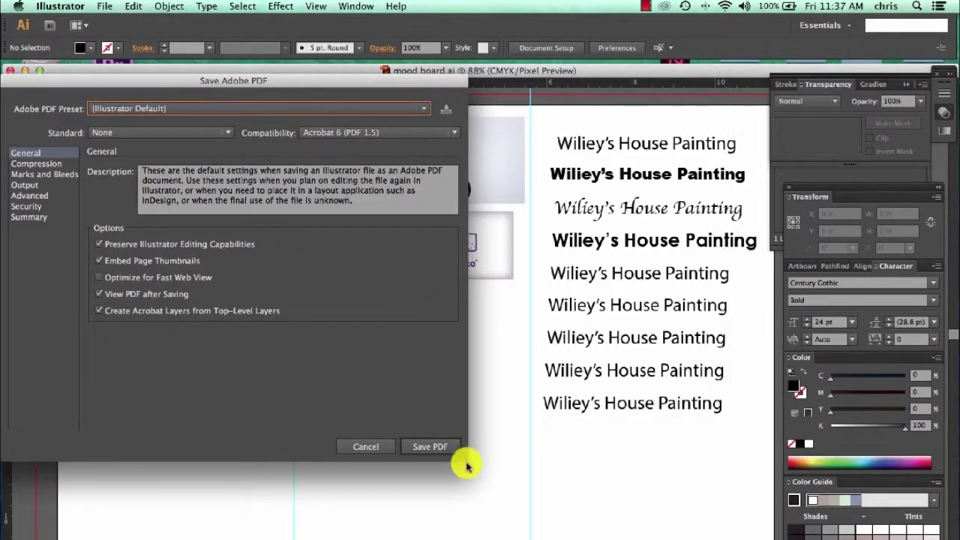
click(429, 447)
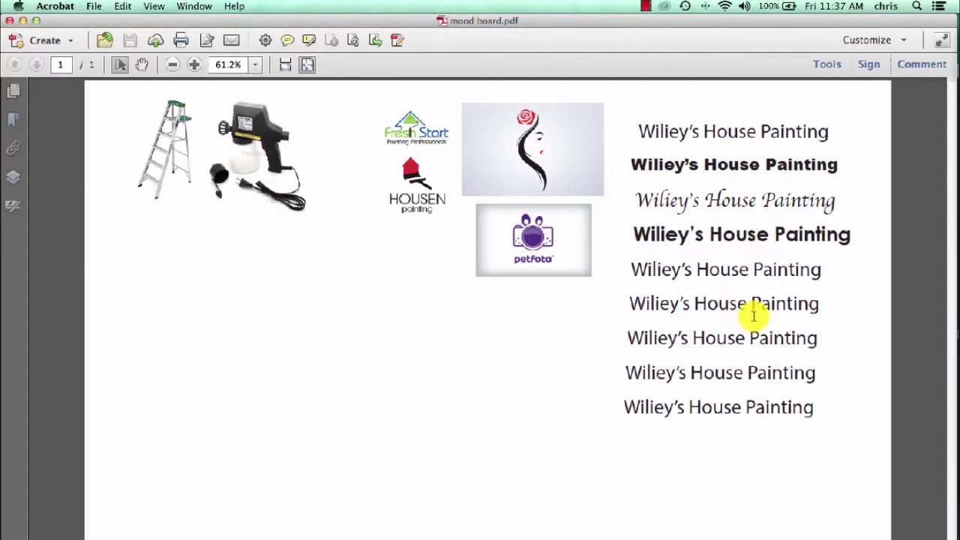
mouse_move(318, 21)
mouse_down()
mouse_move(330, 25)
mouse_move(319, 24)
mouse_up()
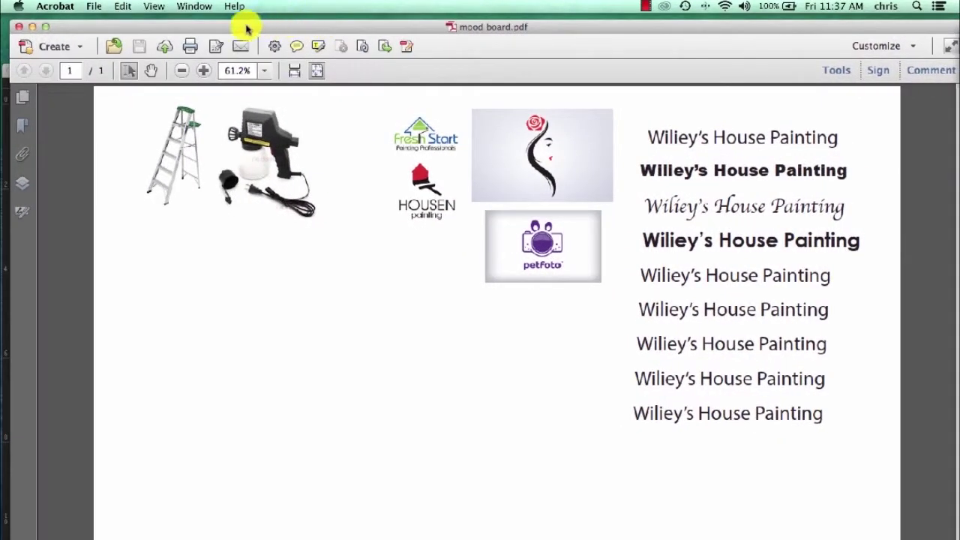